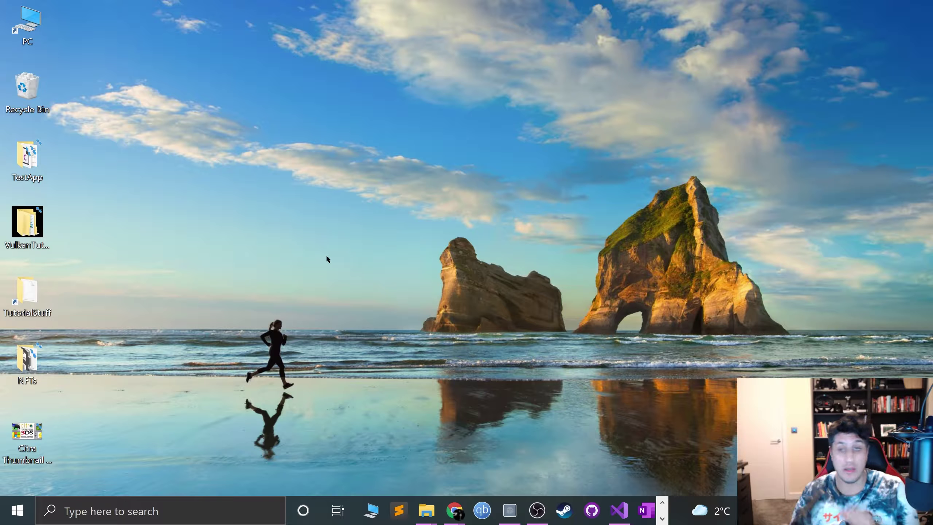
- Open the Bluetooth and other devices settings
key("super")
type("blu")
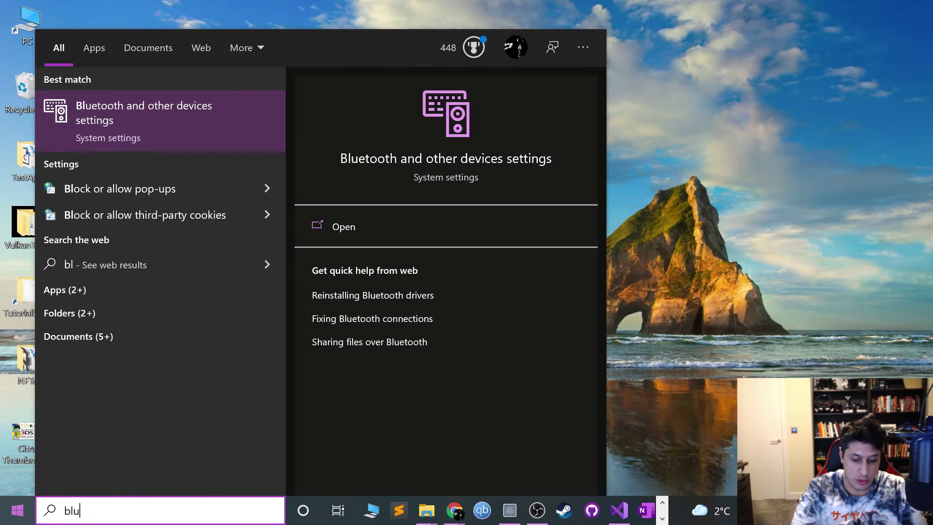
key("Return")
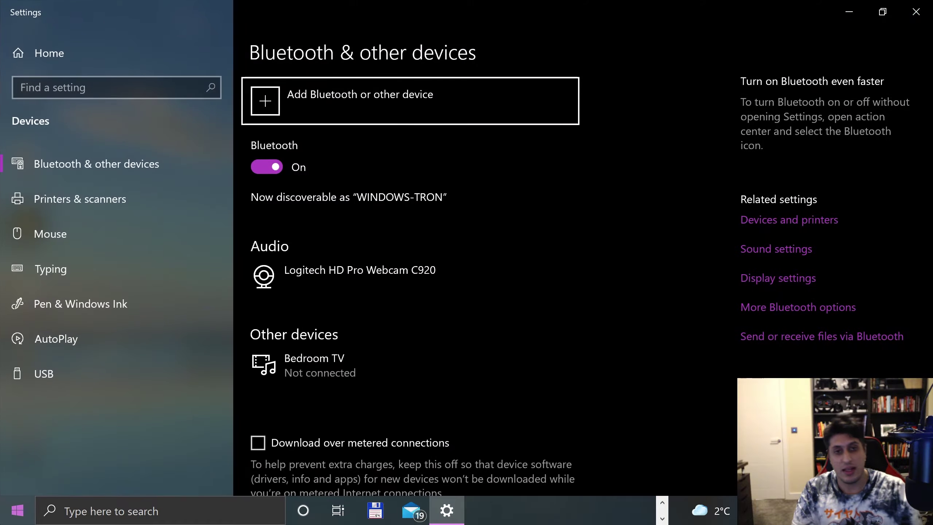
- Look over the computer's installed hardware in Devices and Printers
key("Return")
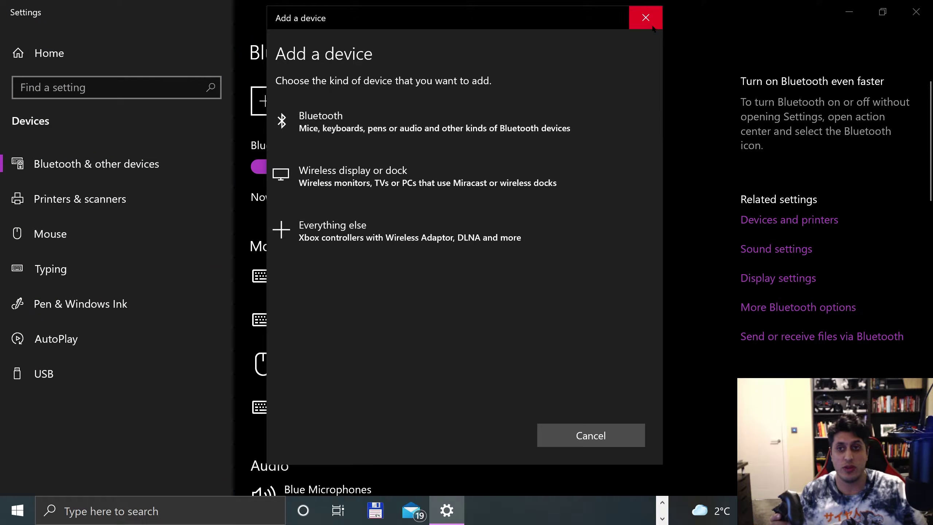
left_click(645, 18)
left_click(775, 219)
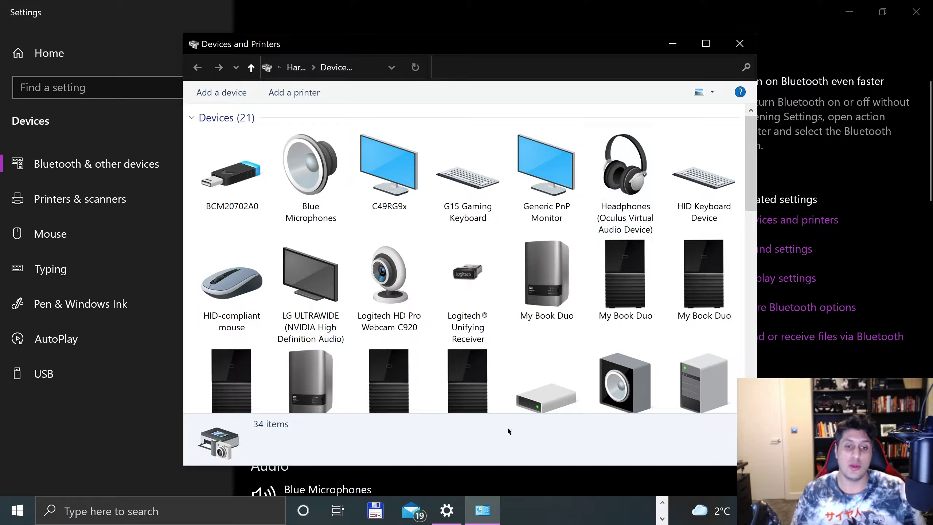
left_click(740, 44)
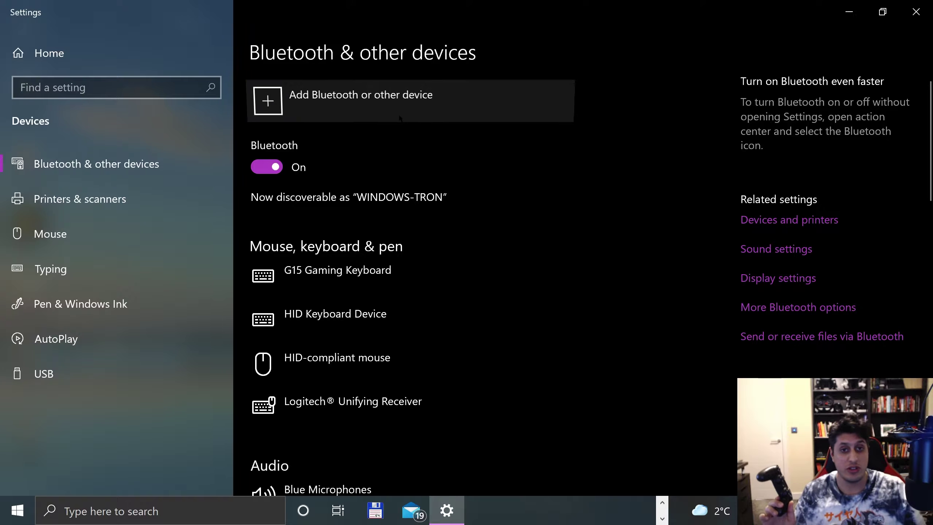
- Pair the Wireless Controller as a new Bluetooth device and close the settings
left_click(360, 100)
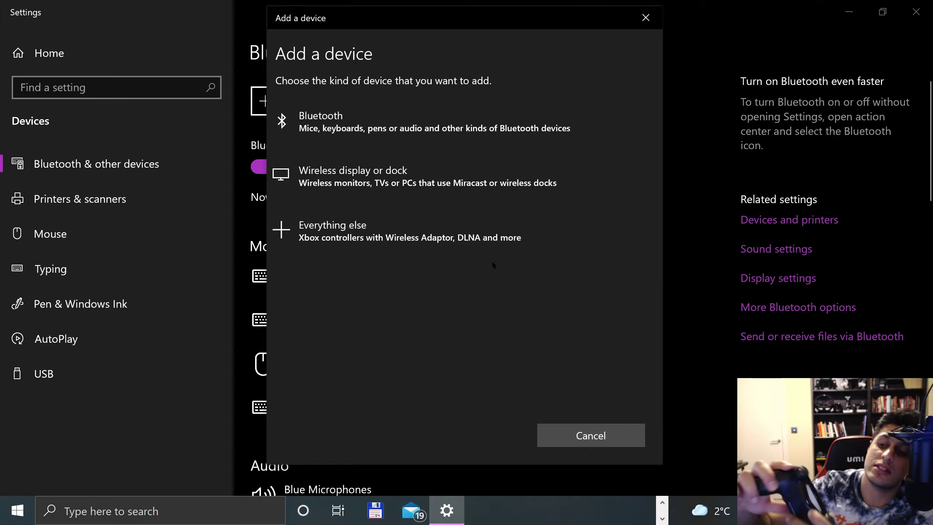
left_click(322, 119)
left_click(322, 121)
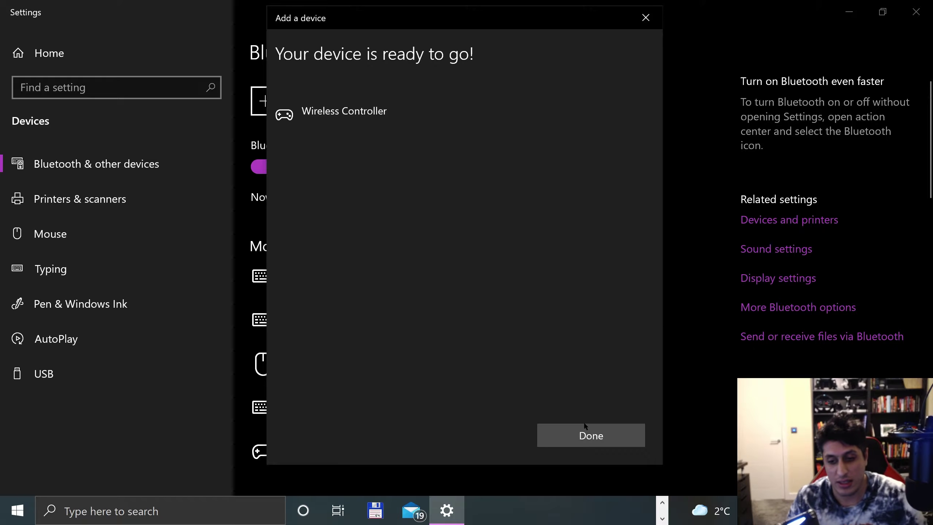
left_click(591, 435)
left_click(916, 12)
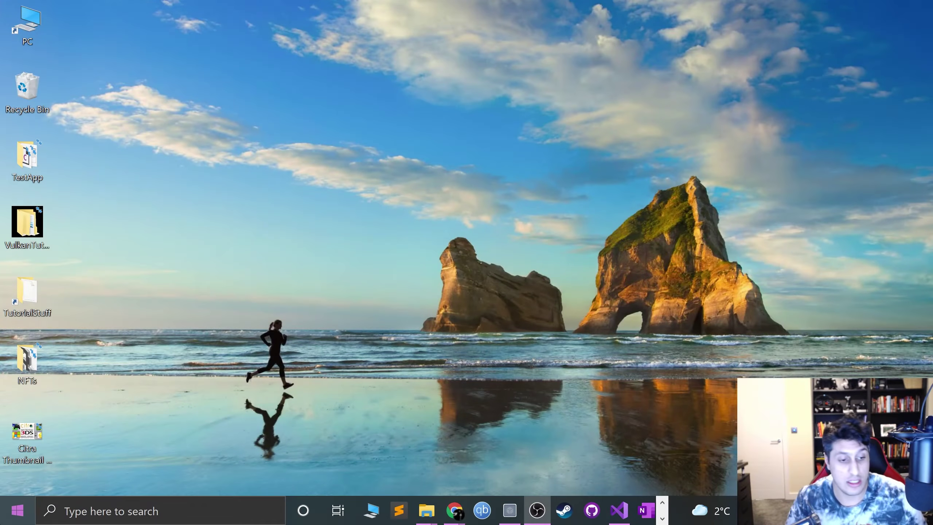
- Open the USB game controllers setup and examine the Wireless Controller's test properties
key("super")
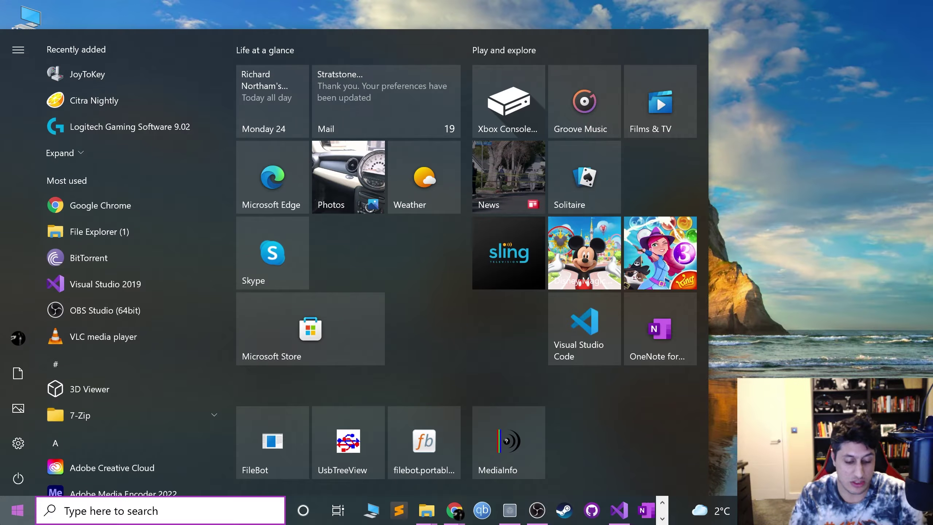
type("game")
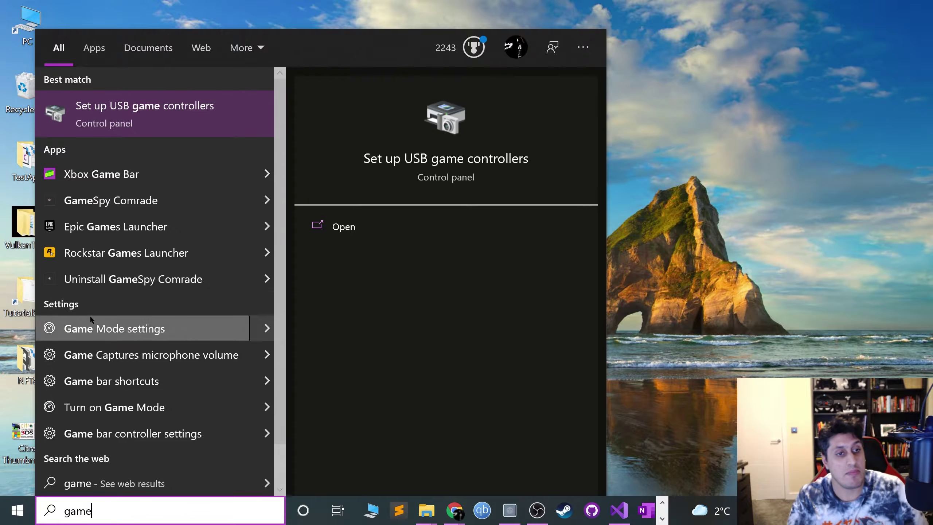
left_click(96, 114)
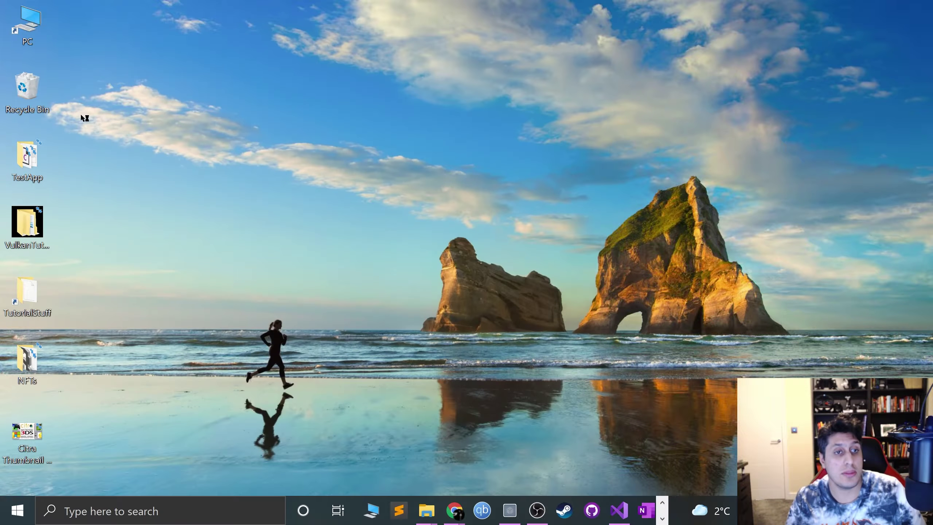
left_click(250, 208)
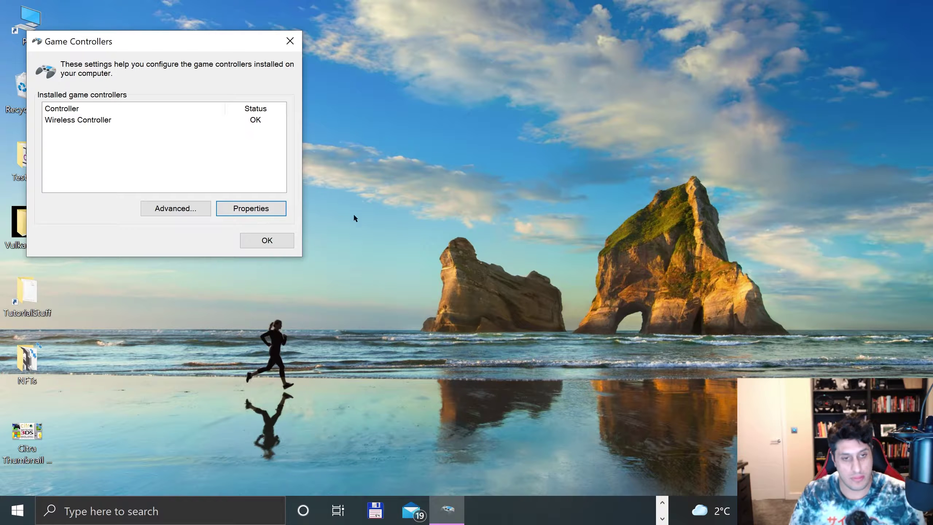
left_click(237, 208)
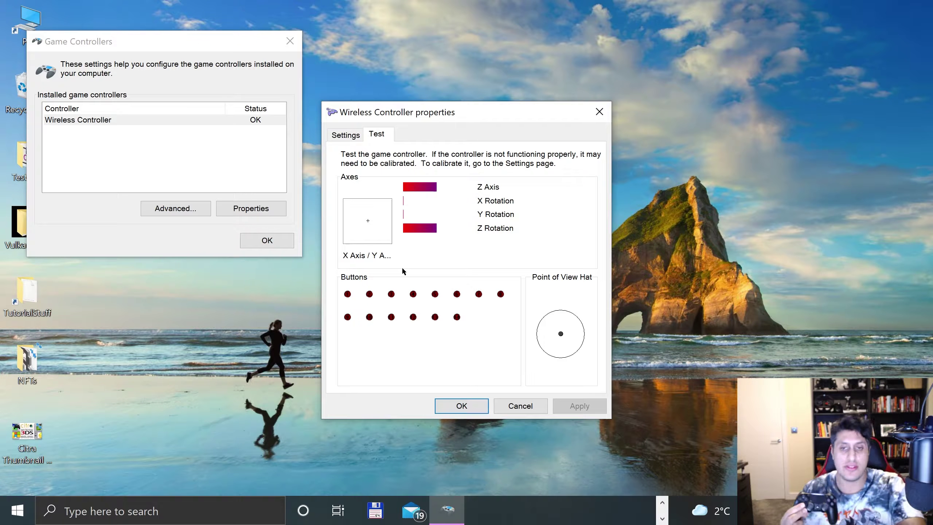
left_click(462, 406)
left_click(245, 235)
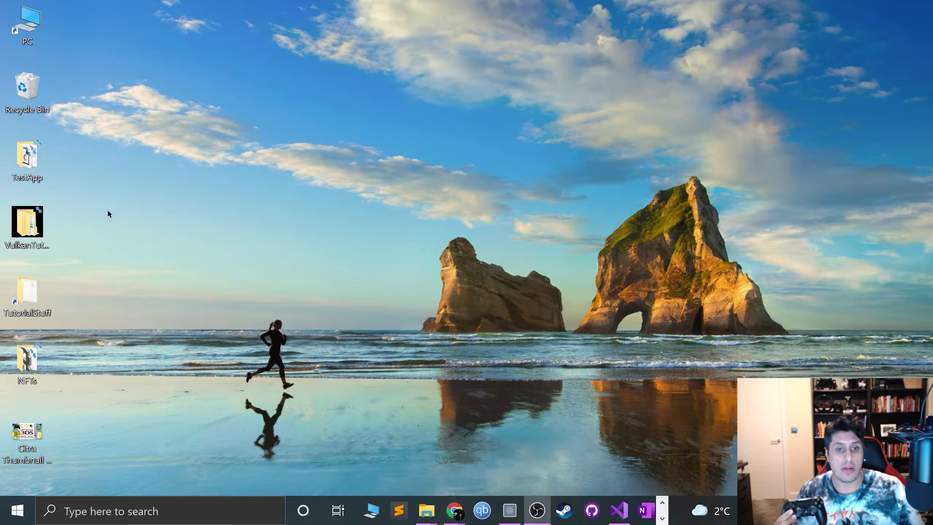
- Launch Citra Nightly, open the Controls section of its configuration and clear all input mappings
key("super")
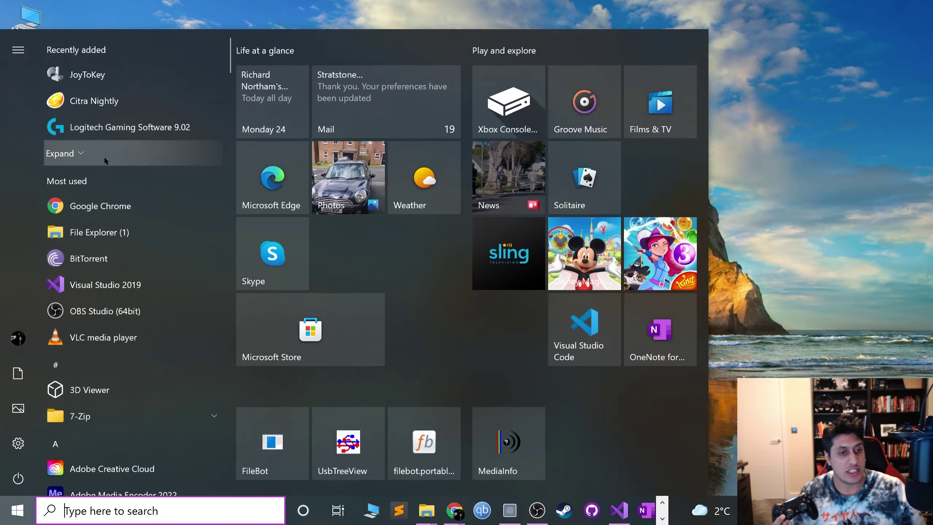
left_click(110, 97)
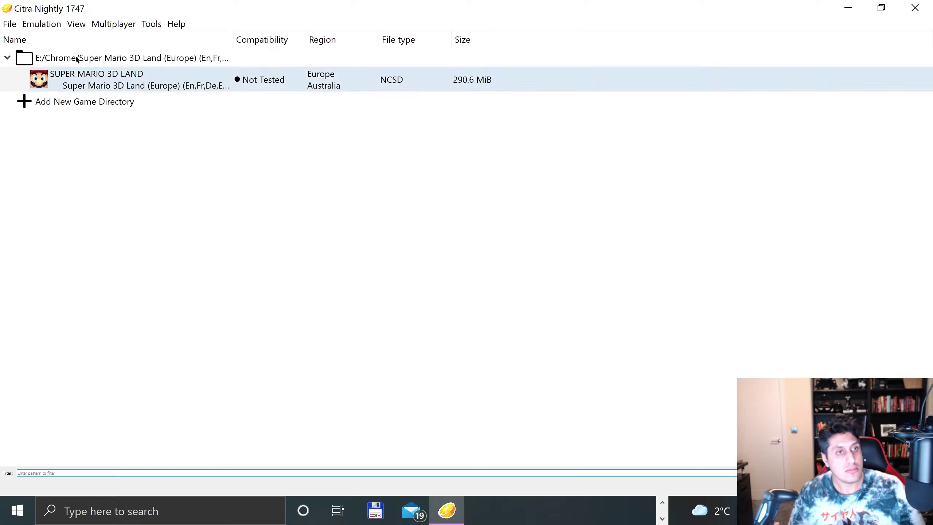
left_click(41, 24)
left_click(58, 146)
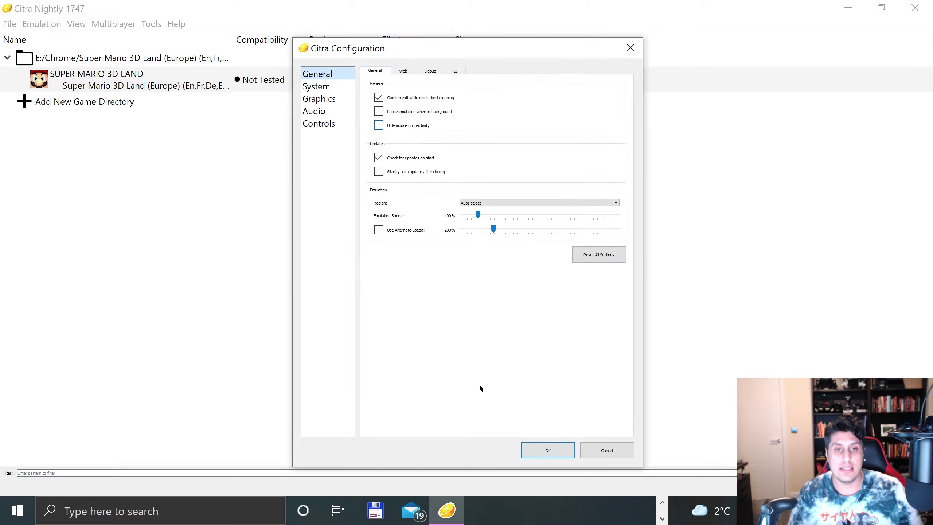
left_click(327, 122)
left_click(528, 422)
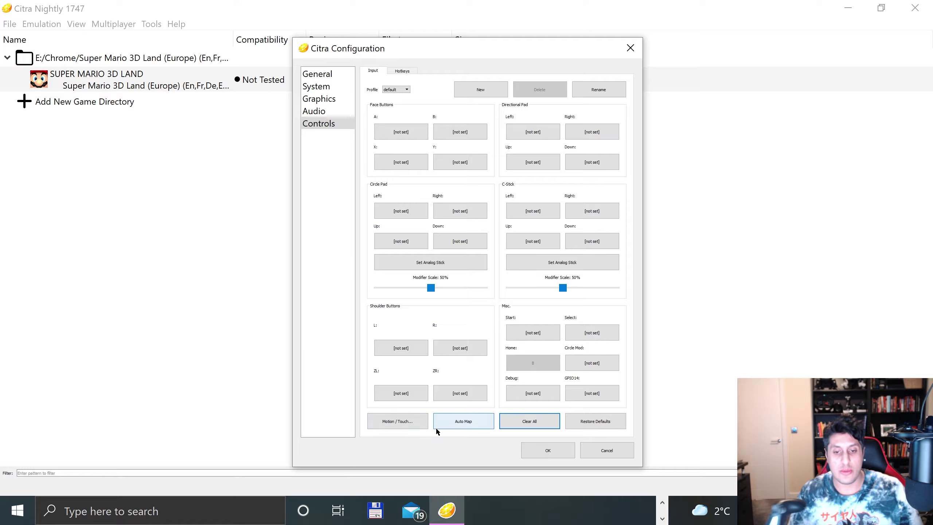
- Try manual mappings for the A and Y face buttons and Circle Pad Right, and clear all mappings
left_click(408, 135)
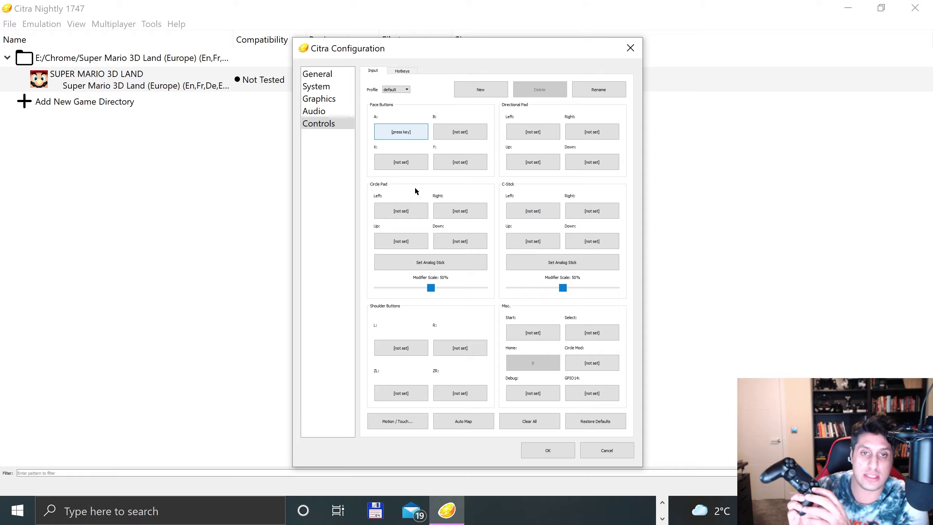
left_click(441, 162)
left_click(471, 207)
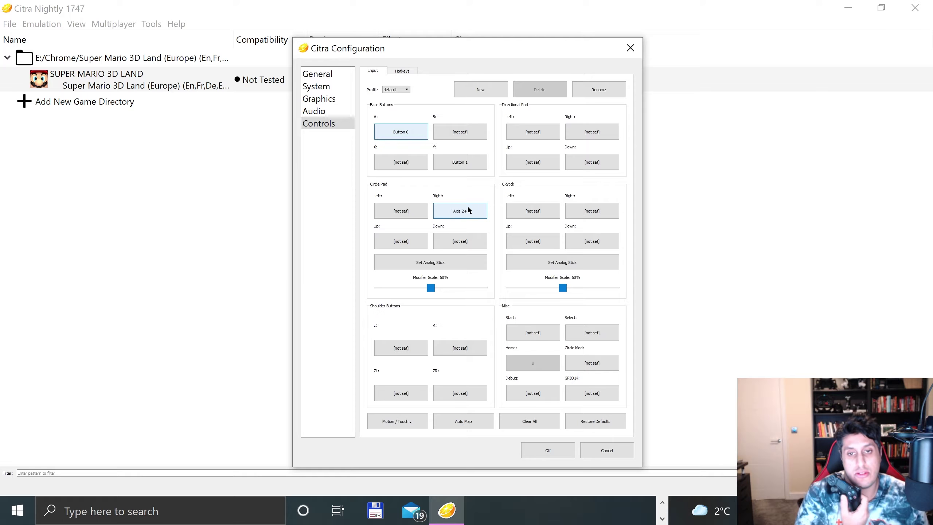
left_click(556, 425)
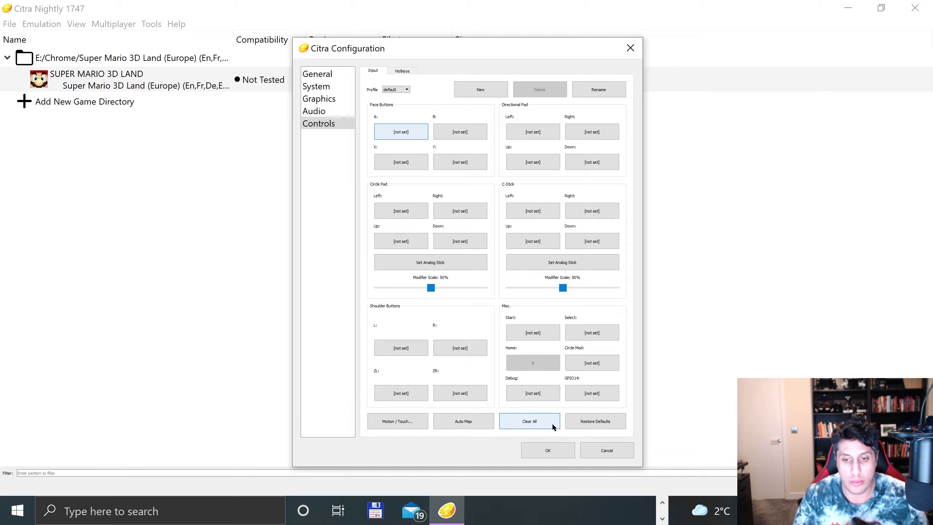
- Auto-map all the default profile's controls to the connected controller and save the configuration
left_click(460, 420)
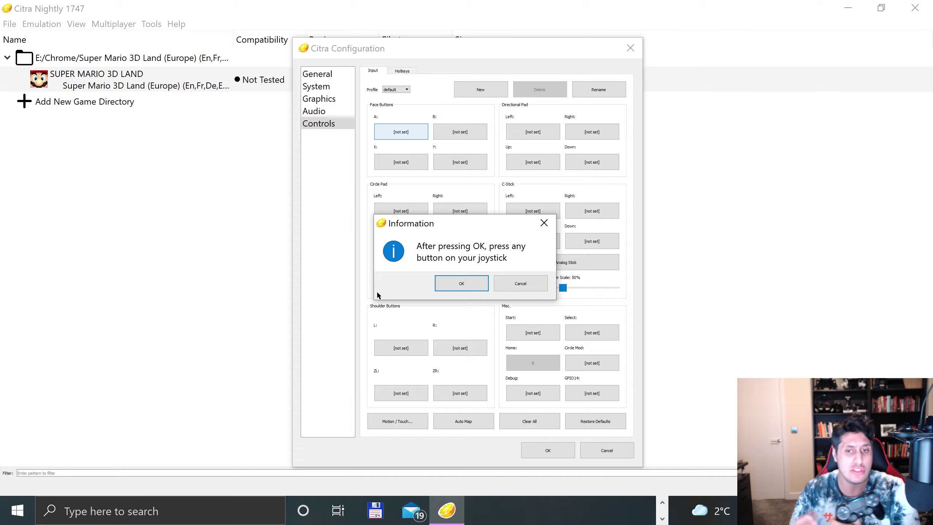
left_click(464, 285)
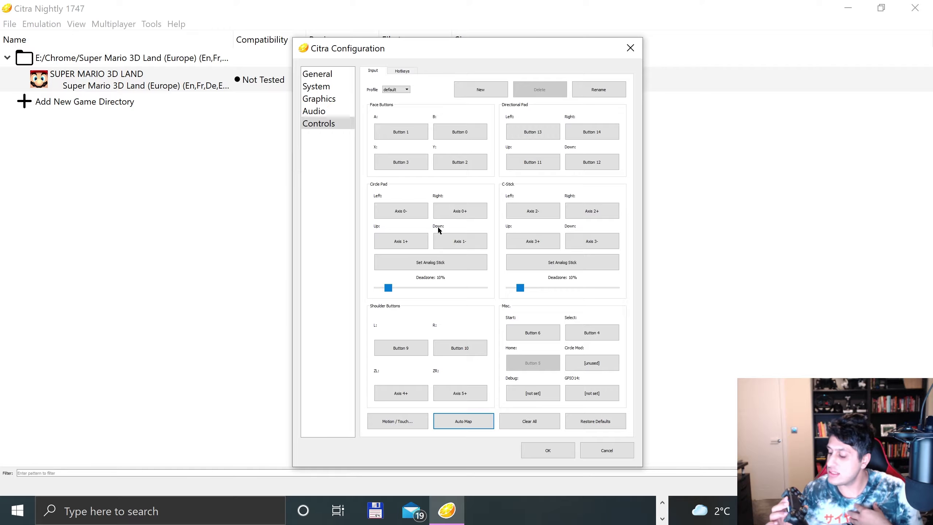
left_click(412, 135)
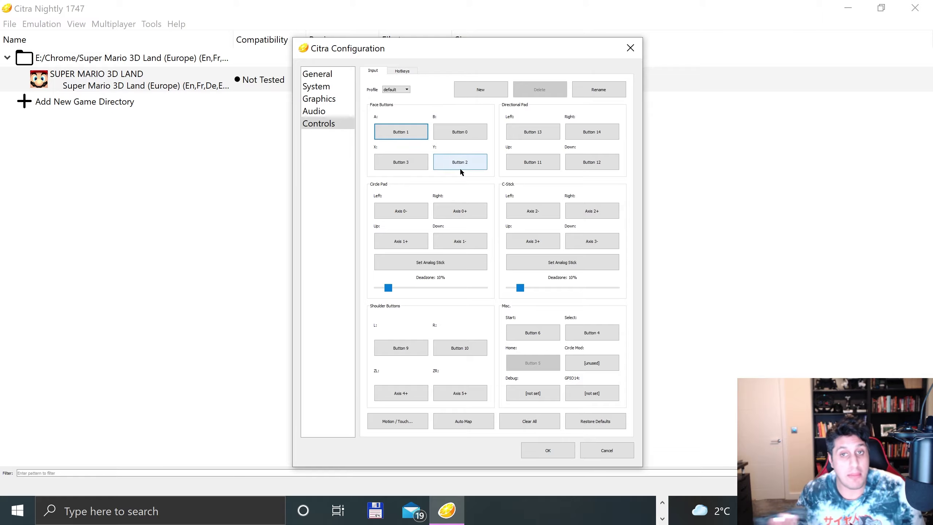
left_click(406, 90)
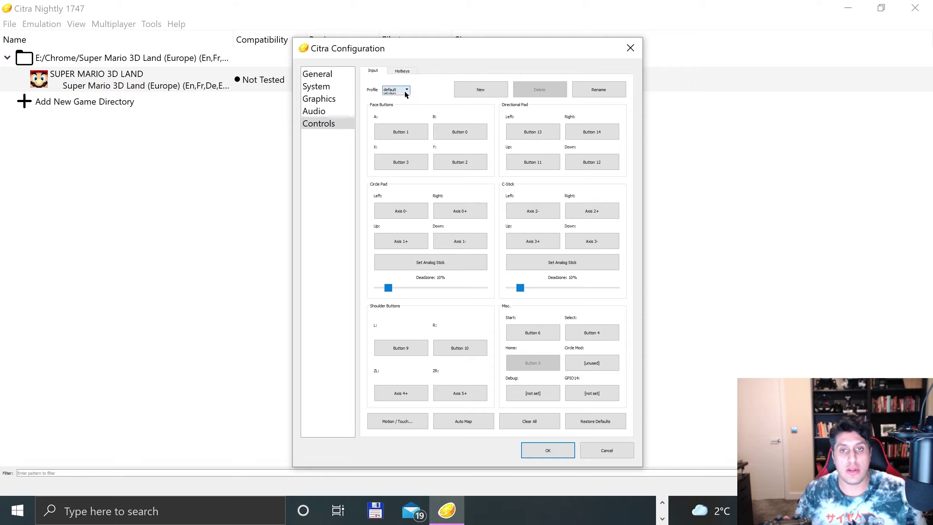
left_click(478, 91)
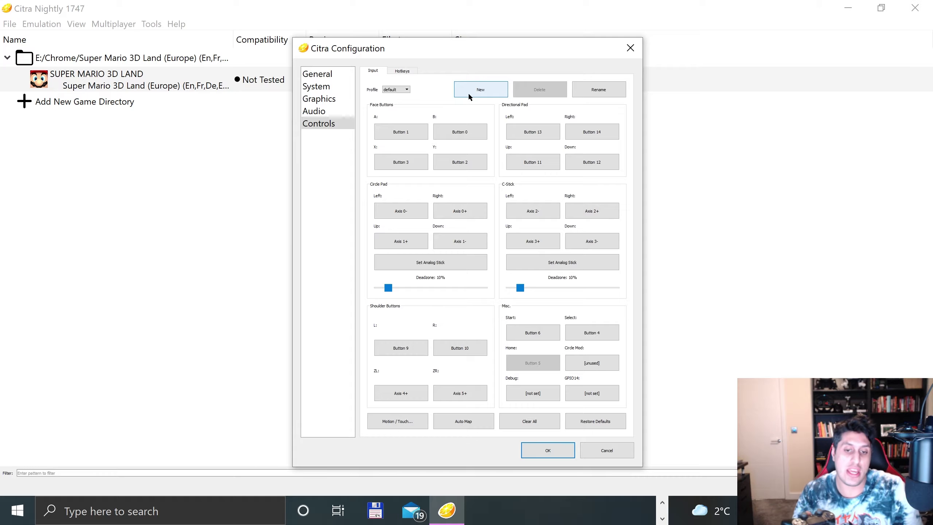
left_click(545, 447)
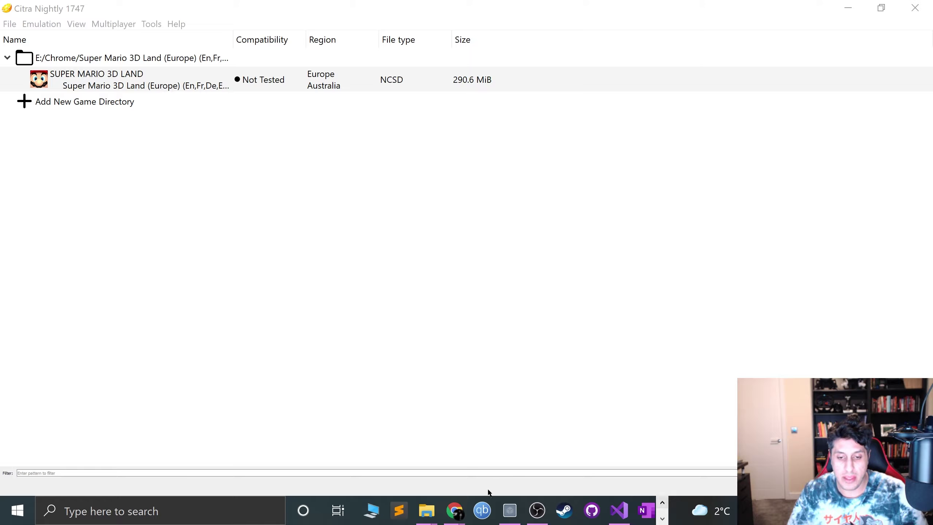
- Switch to a new Chrome window and search the web for "dswindows"
right_click(454, 511)
left_click(394, 369)
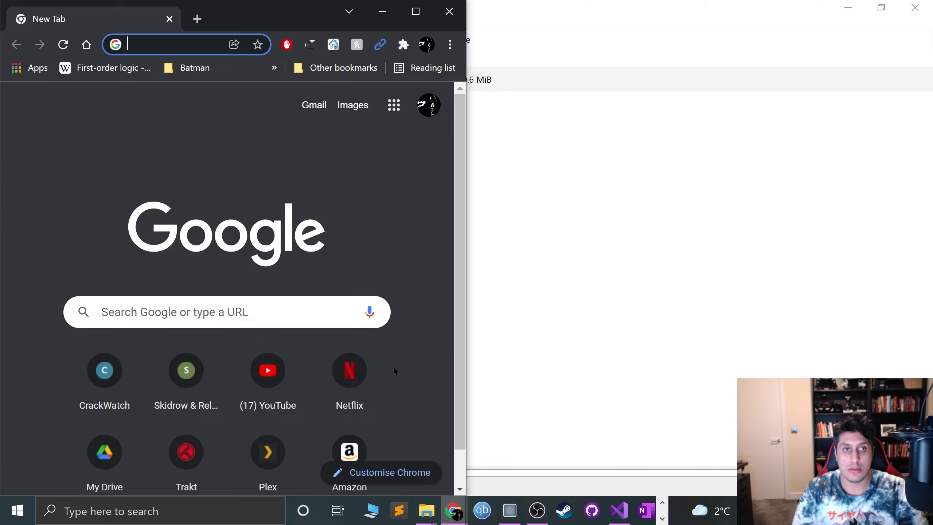
type("dswindows")
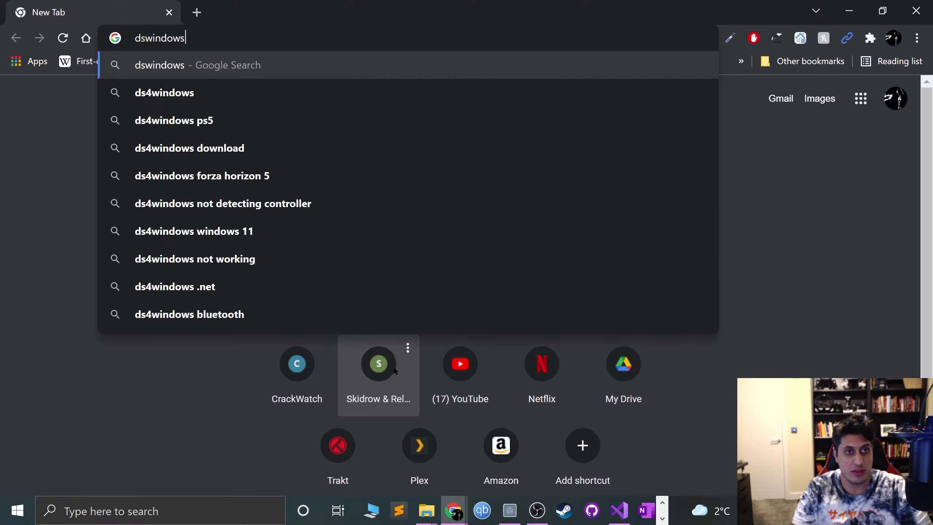
key("Return")
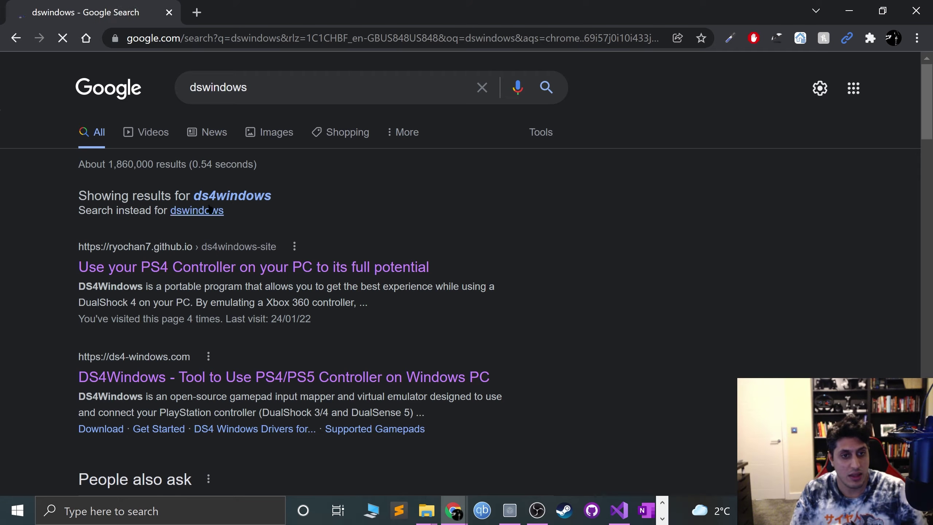
- Go from the DS4Windows site to its GitHub releases and find the version 3.0.18 download assets
left_click(211, 257)
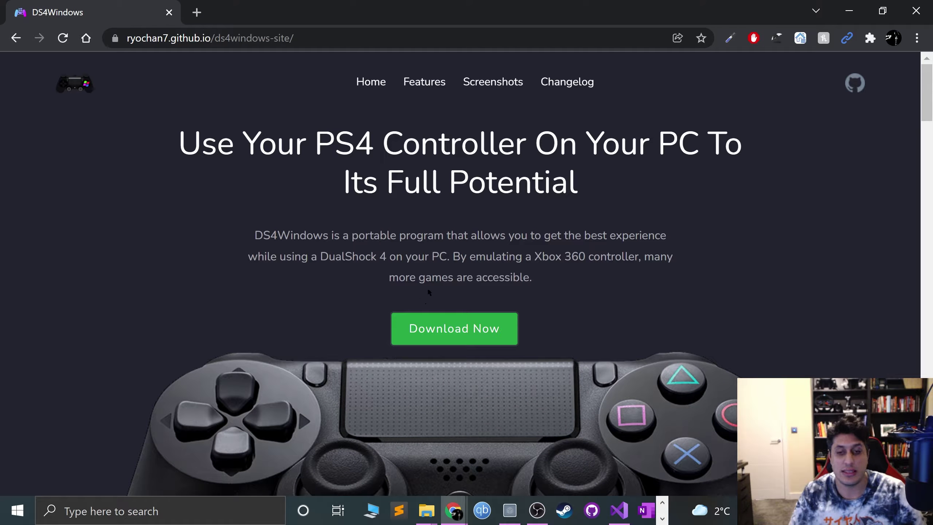
left_click(425, 319)
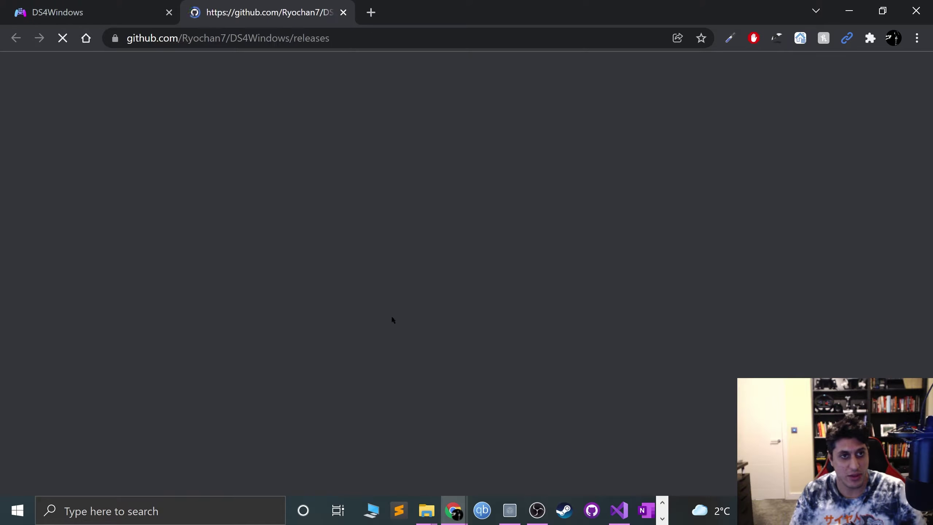
scroll(330, 321, "down", 6)
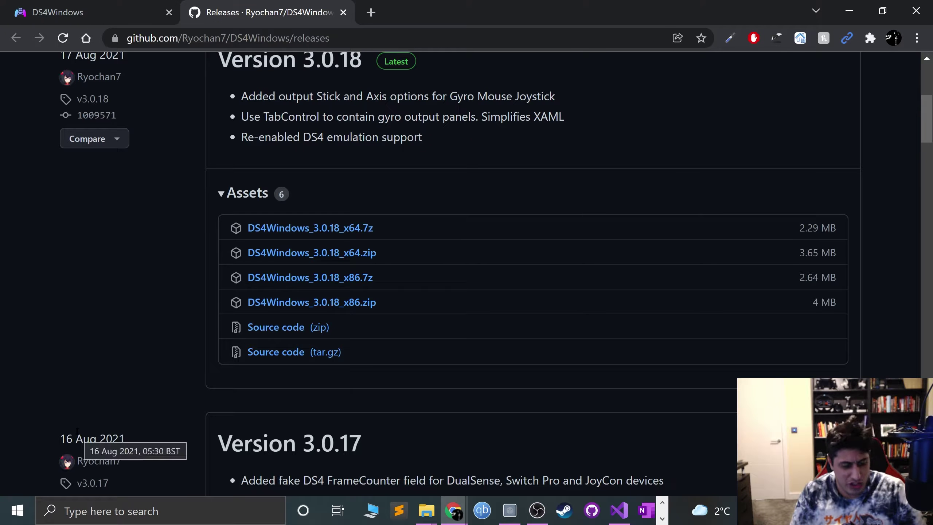
- Look up the PC's system type in its system properties to find out which DS4Windows build it needs
left_click(18, 510)
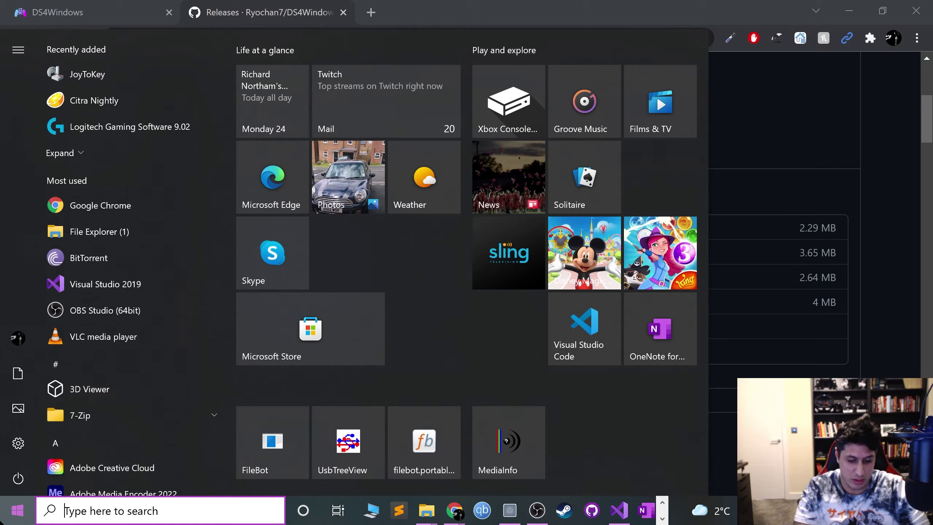
type("this")
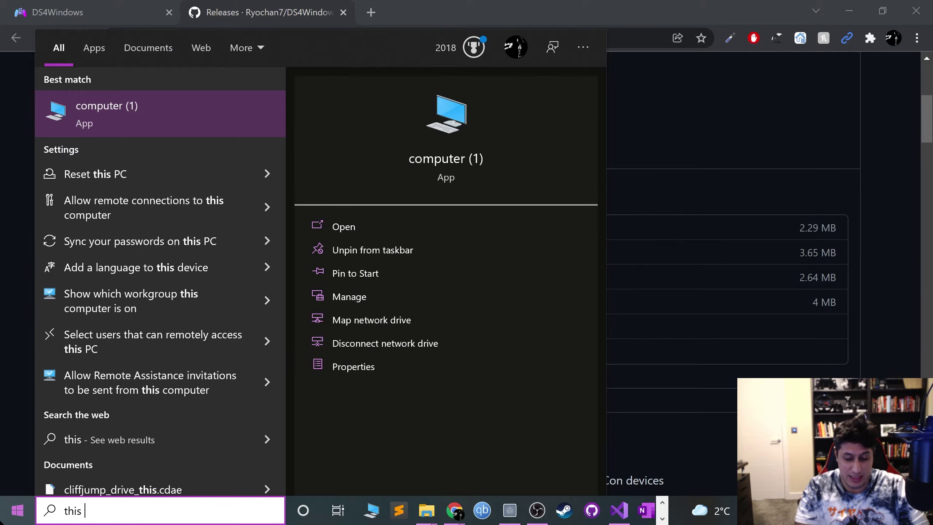
key("Return")
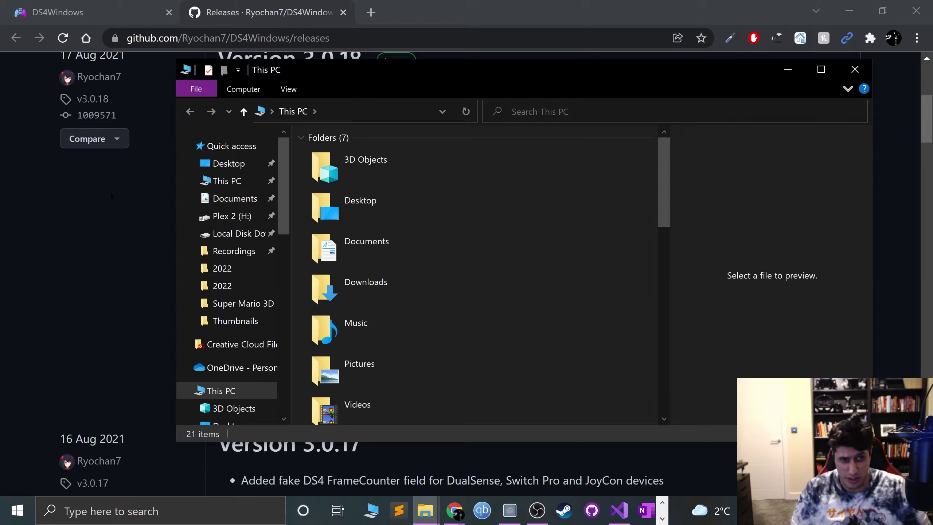
left_click(288, 89)
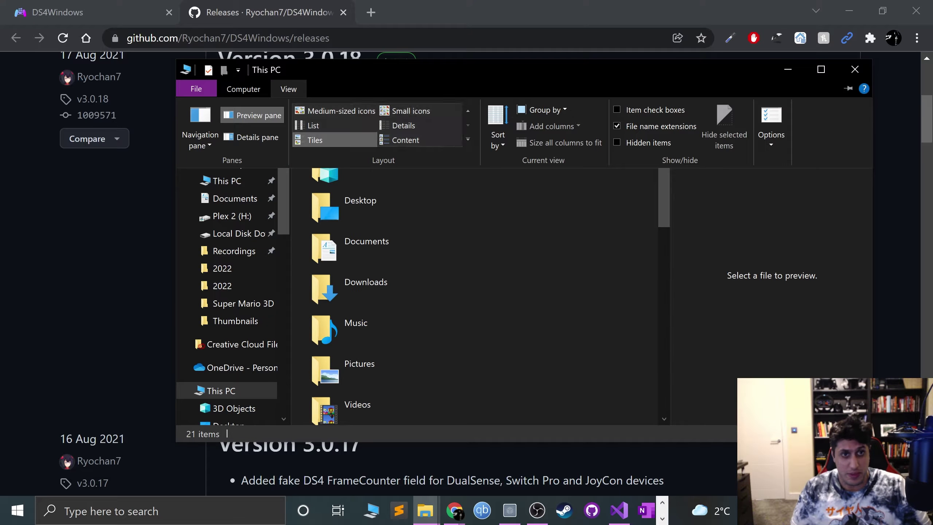
left_click(238, 70)
left_click(154, 225)
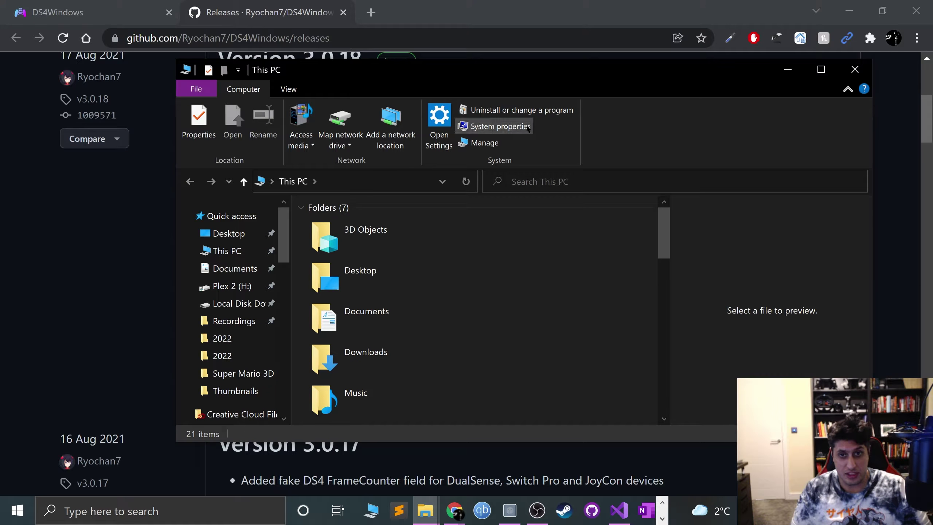
left_click(527, 127)
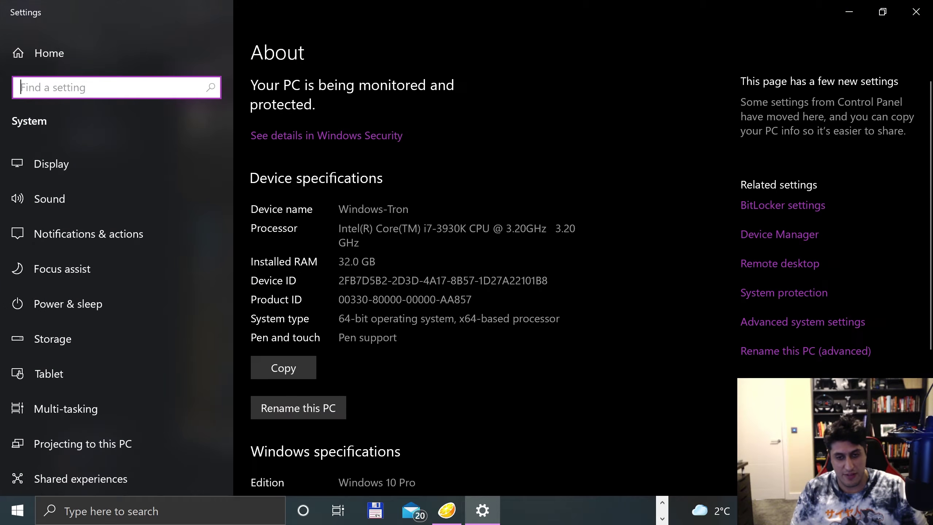
left_click_drag(351, 318, 356, 318)
left_click(356, 318)
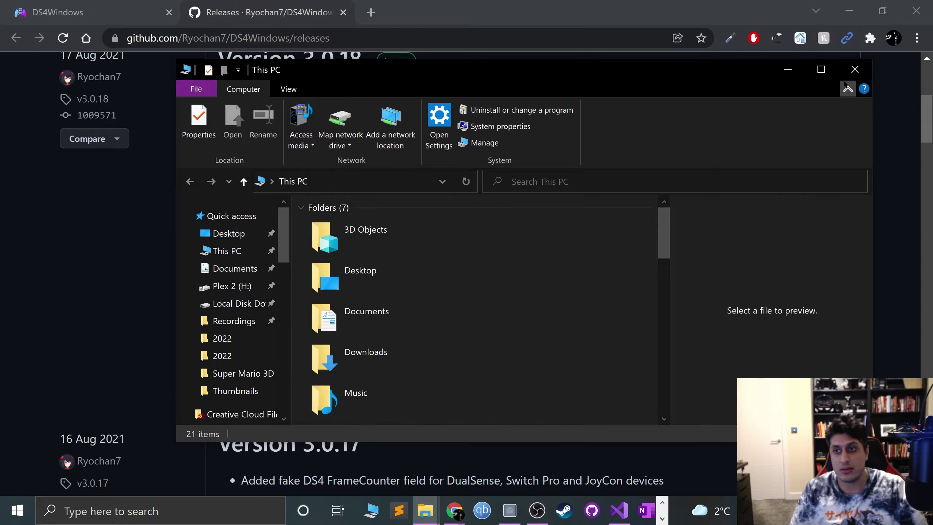
left_click(855, 70)
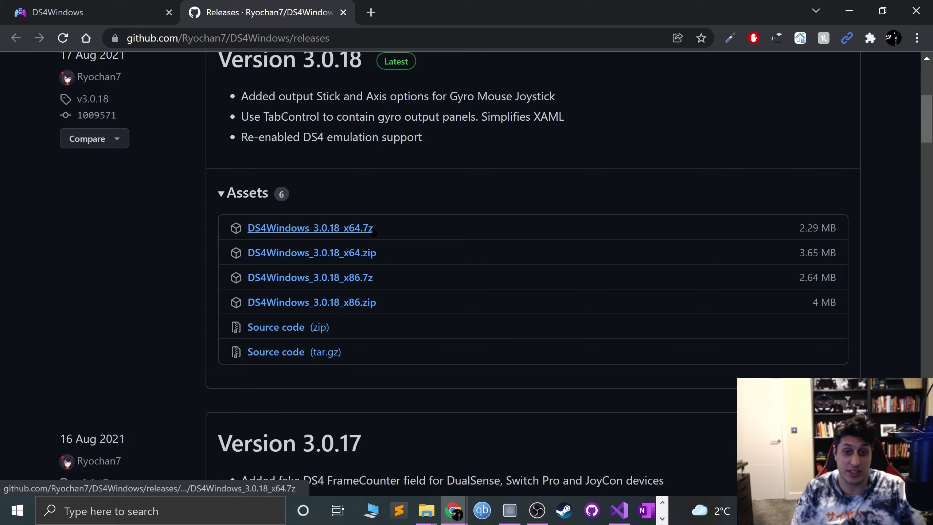
- Download DS4Windows_3.0.18_x64.zip from the version 3.0.18 assets and show it in its download folder
left_click(352, 257)
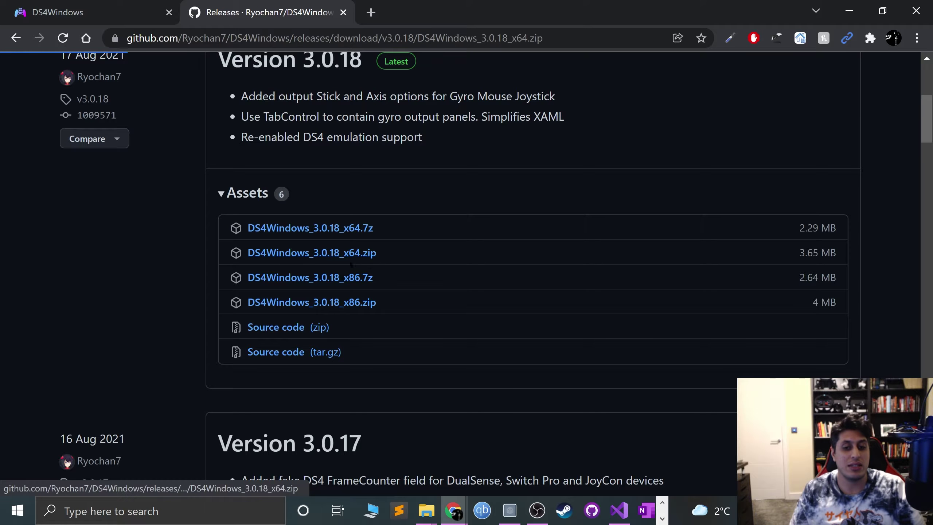
left_click(157, 475)
left_click(177, 426)
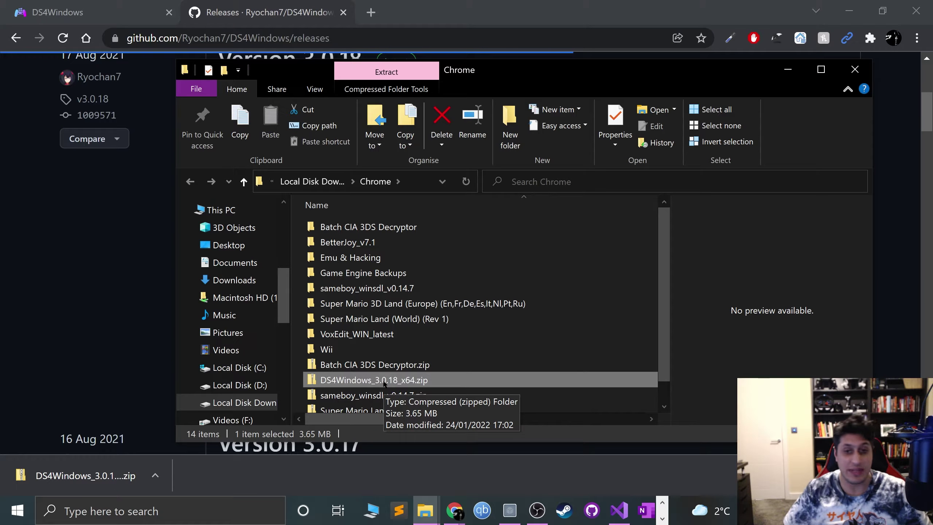
- Extract everything from DS4Windows_3.0.18_x64.zip and close the extra window showing the extracted contents
right_click(344, 381)
left_click(202, 154)
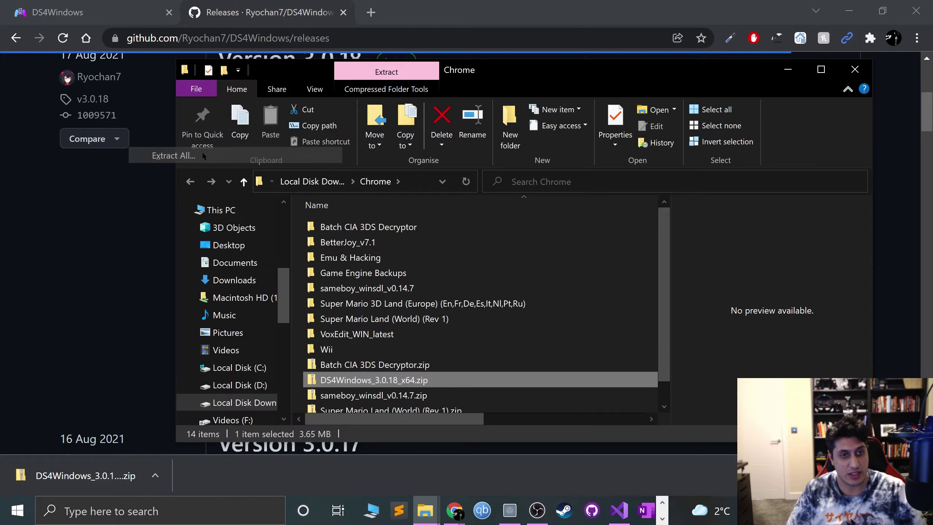
left_click(565, 401)
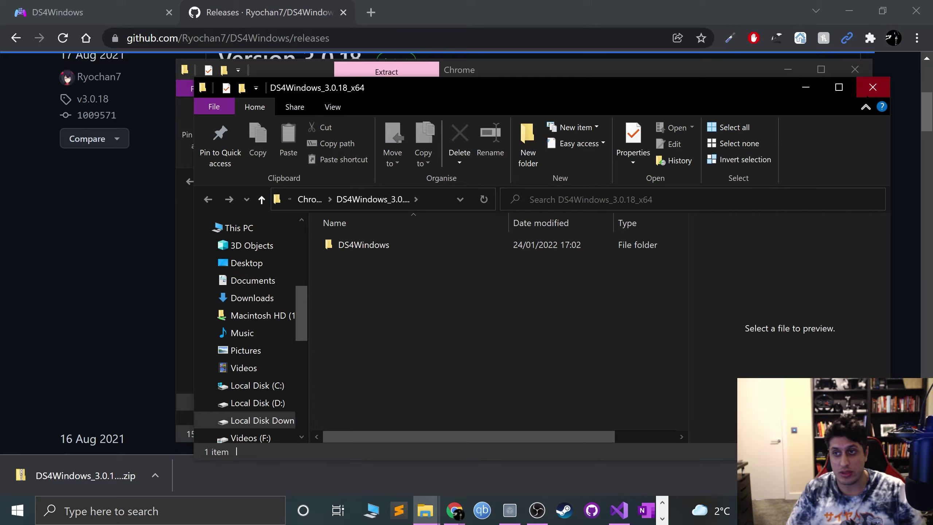
left_click(873, 87)
- Launch DS4Windows from the DS4Windows folder inside the extracted DS4Windows_3.0.18_x64 folder
double_click(353, 258)
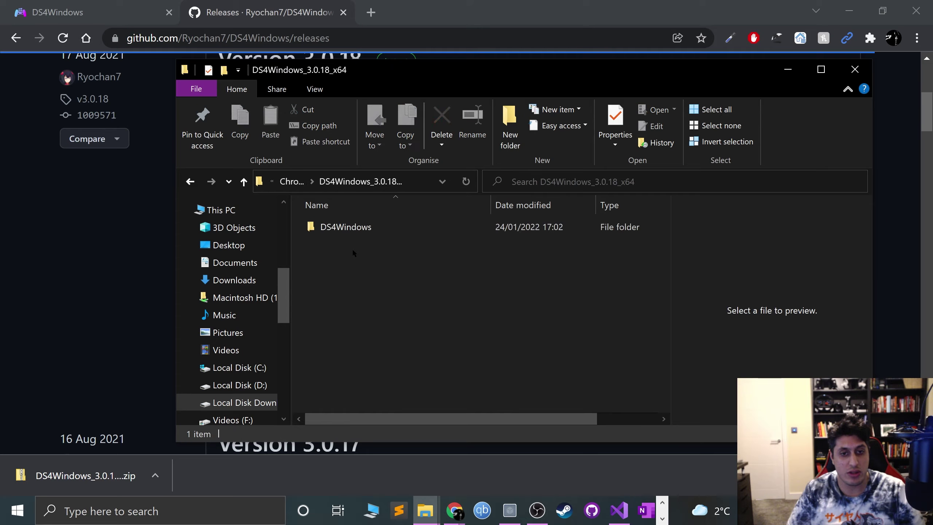
double_click(345, 227)
left_click(347, 351)
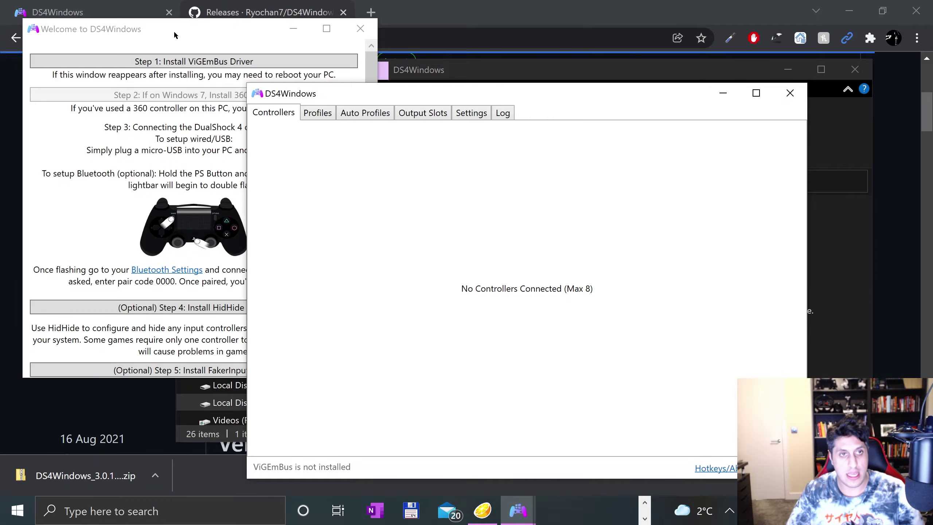
- Install the ViGEmBus driver from the welcome window, accepting its license agreement and completing the setup wizard
left_click_drag(175, 33, 203, 53)
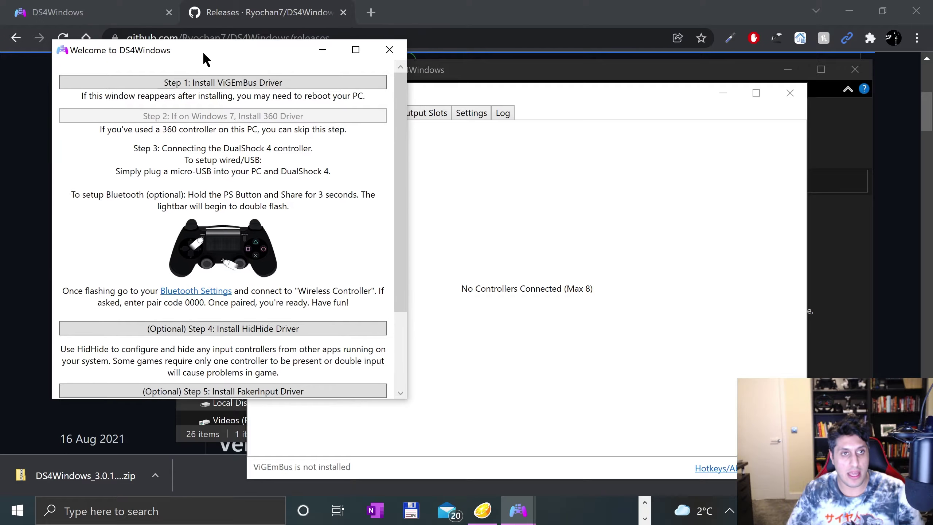
left_click(197, 83)
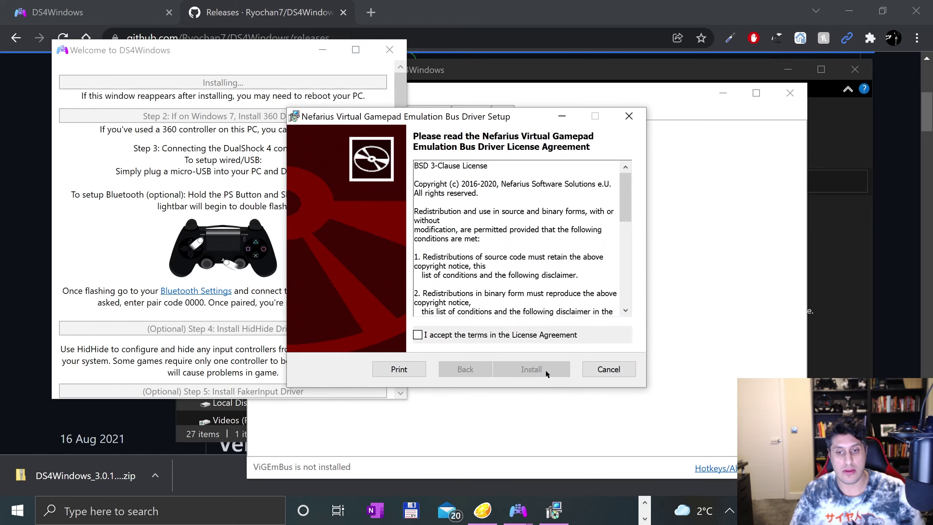
left_click(515, 341)
left_click(539, 371)
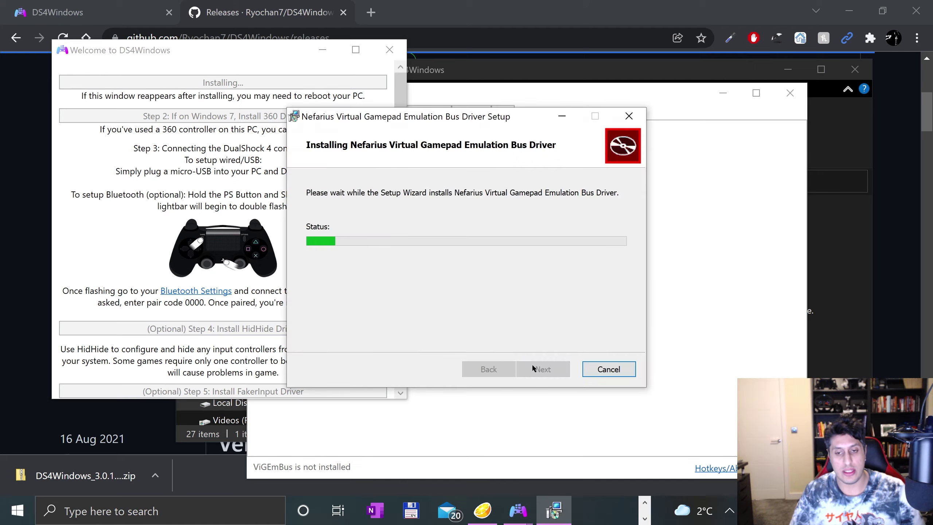
left_click(533, 366)
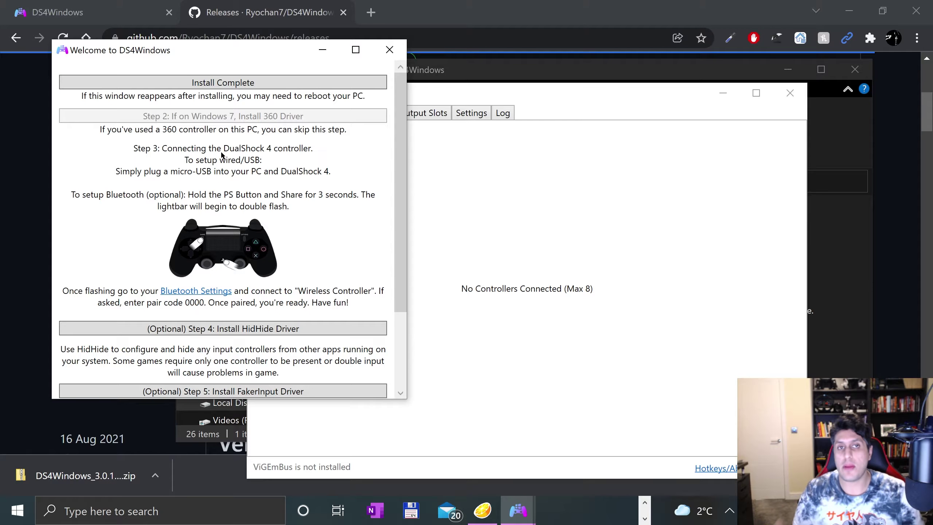
- Review the remaining welcome instructions and finish the setup without installing the optional HidHide and FakerInput drivers
scroll(206, 146, "down", 2)
scroll(199, 144, "up", 1)
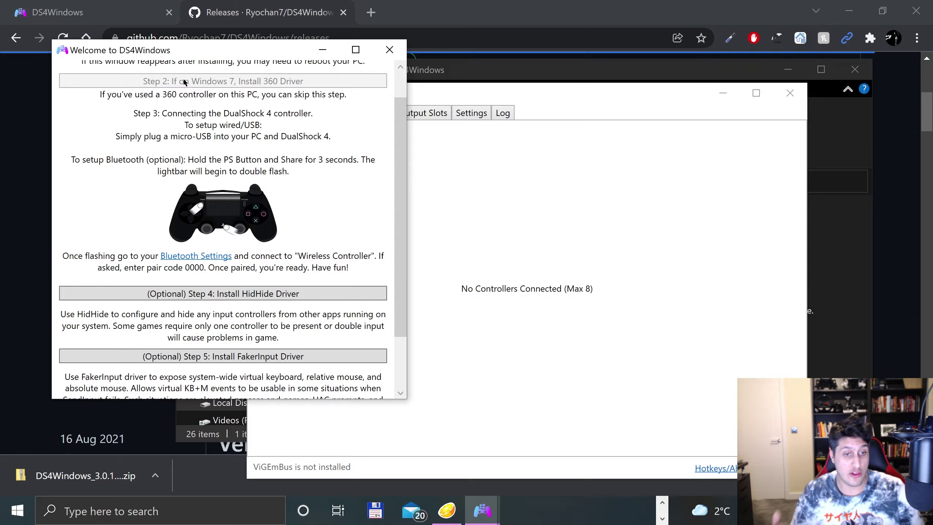
scroll(217, 326, "down", 1)
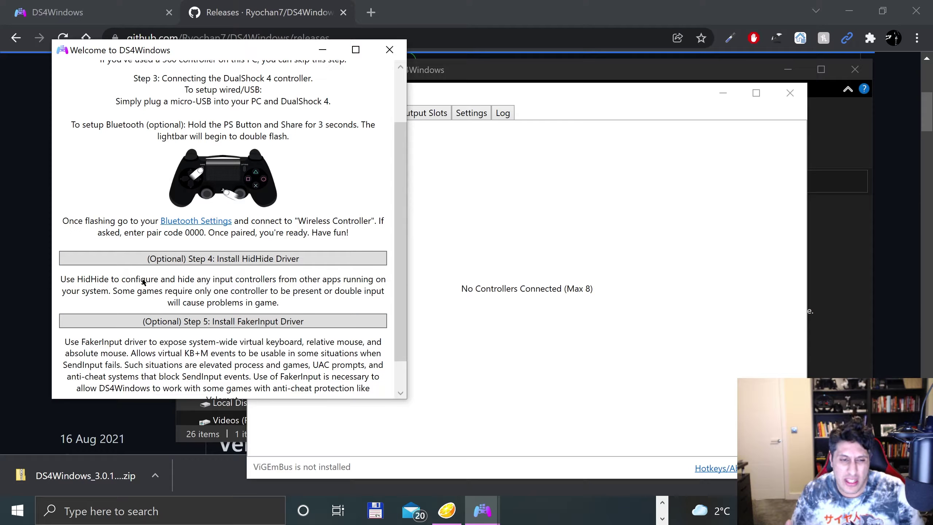
scroll(144, 282, "down", 1)
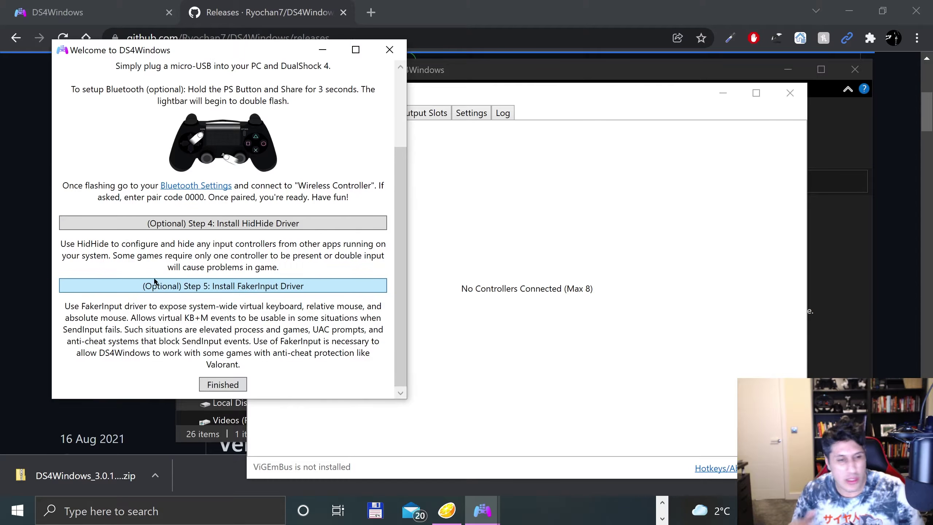
left_click(217, 385)
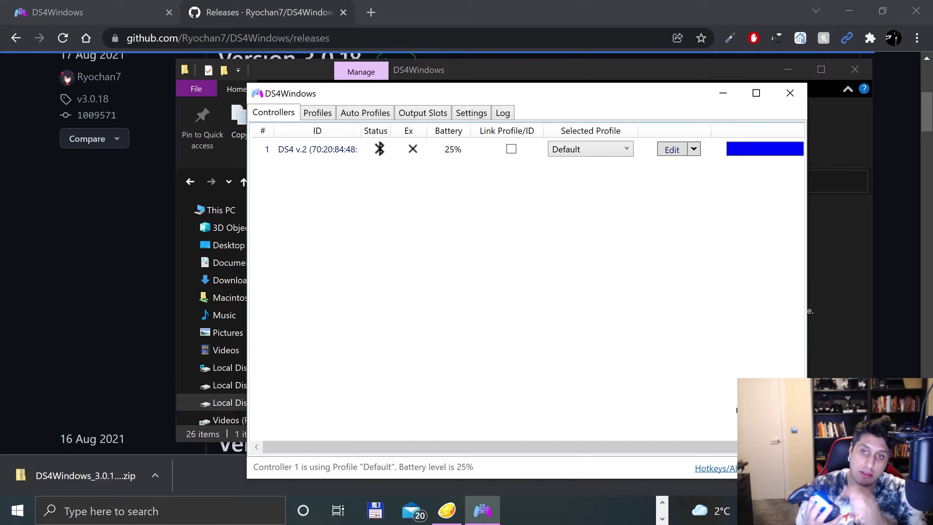
- View the custom lightbar color picker for the connected DS4 controller and close it without picking another color
left_click(743, 147)
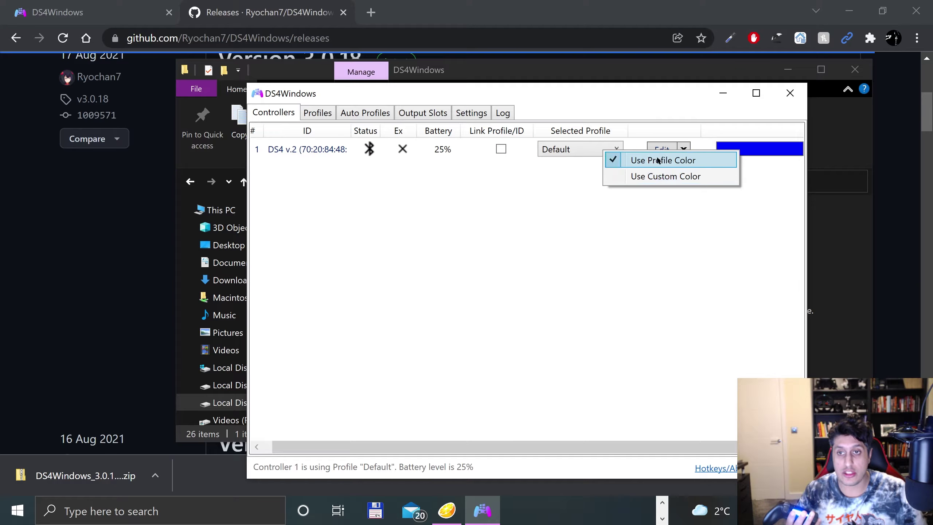
left_click(659, 176)
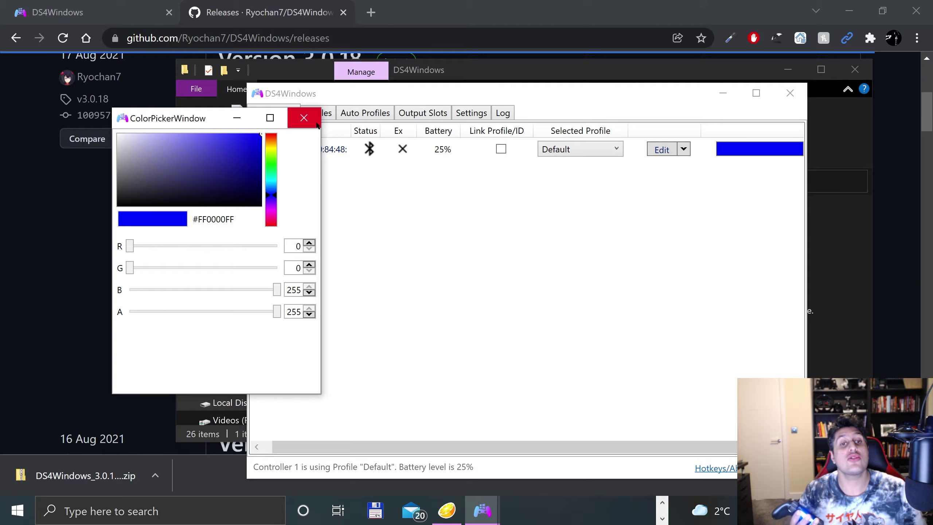
left_click(304, 118)
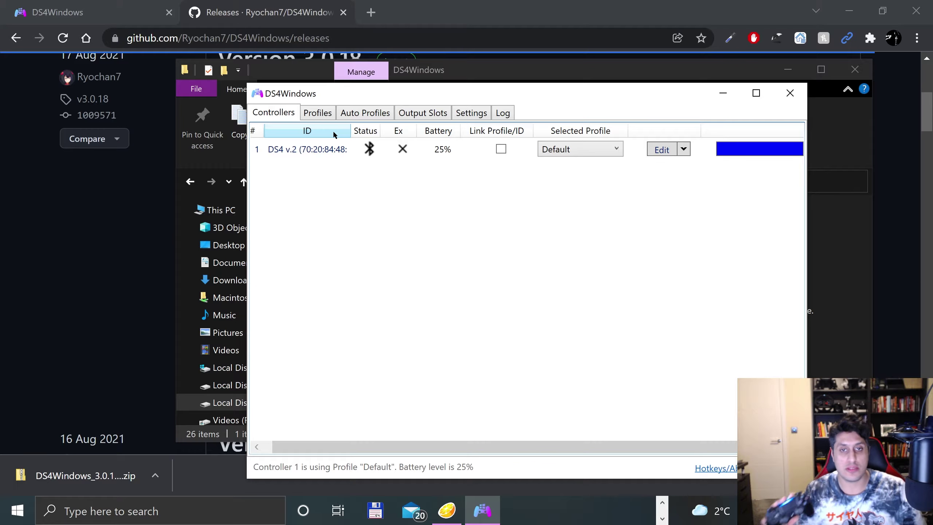
- Start a new controller profile from the Gamepad preset with DualShock 4 as the output controller
left_click(315, 112)
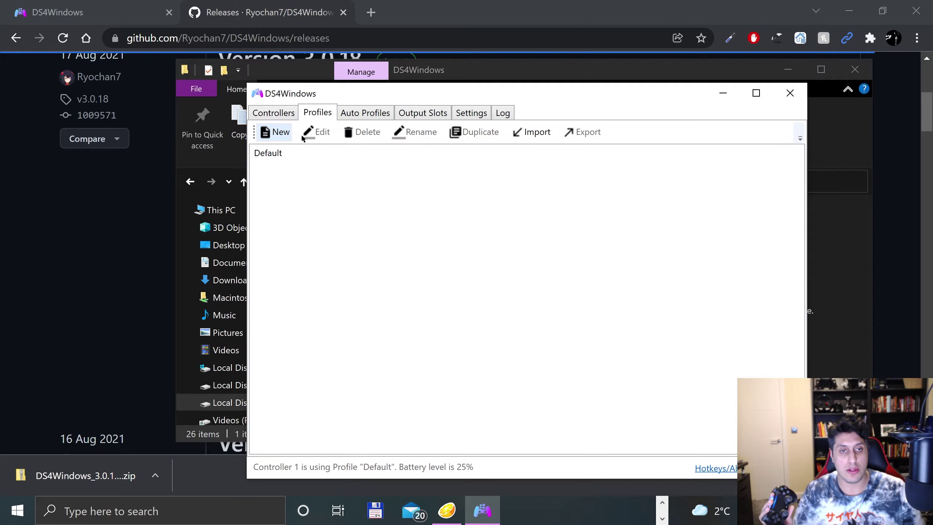
left_click(298, 133)
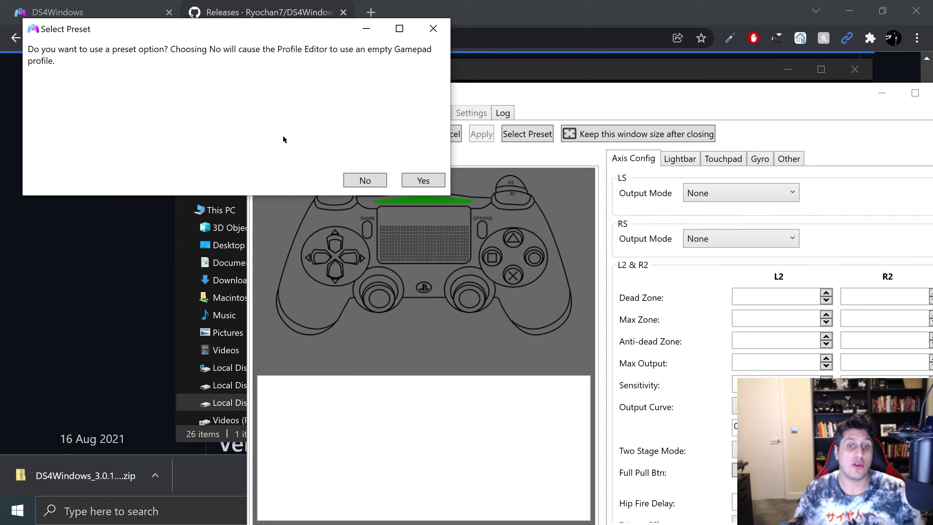
left_click(422, 180)
left_click(113, 51)
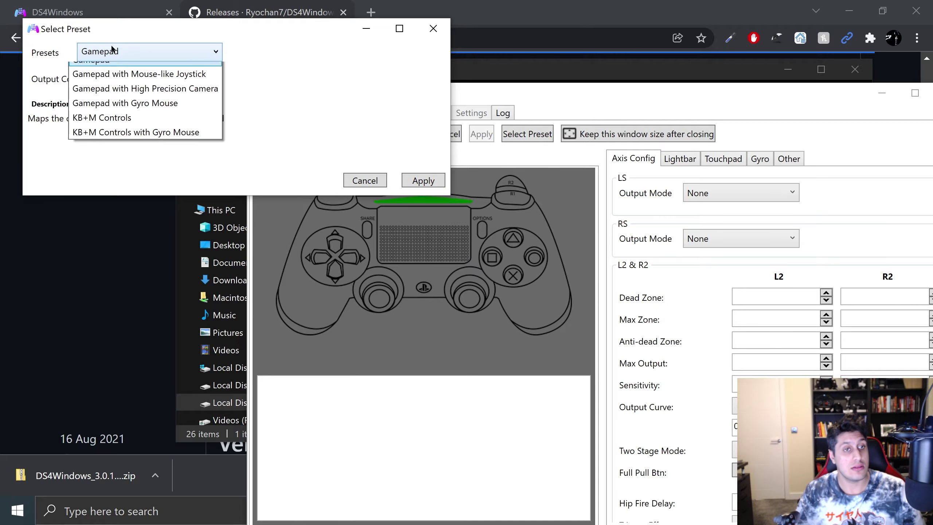
left_click(114, 70)
left_click(143, 79)
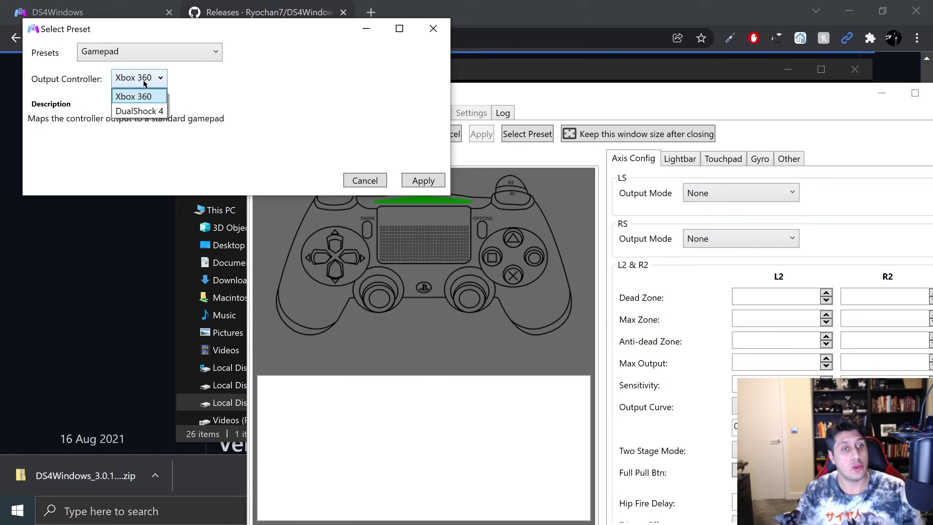
left_click(137, 108)
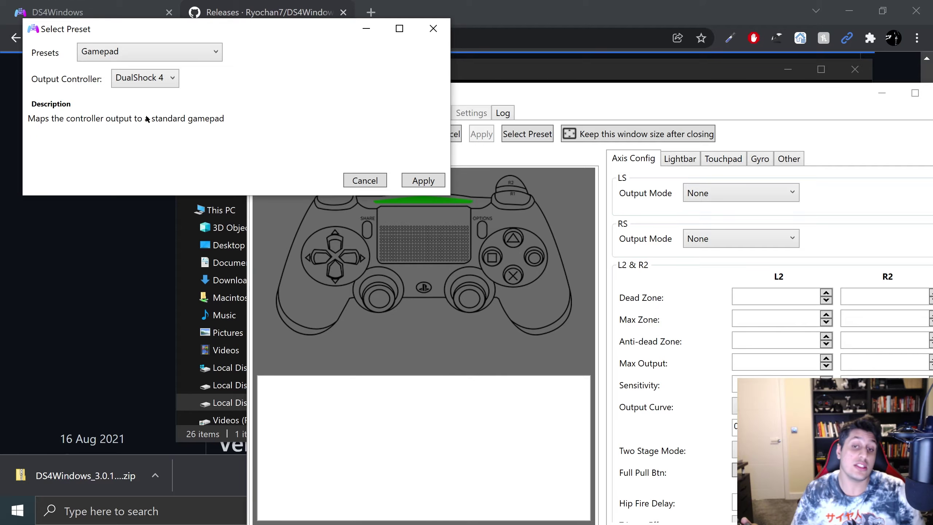
left_click(411, 184)
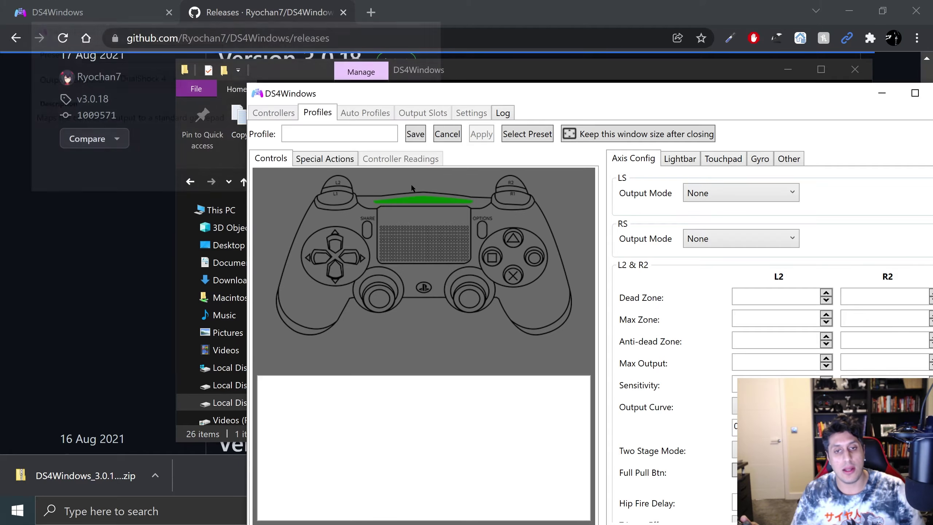
- Maximize the profile editor and examine the touchpad settings, its output mode options and the touchpad's button mappings
double_click(718, 93)
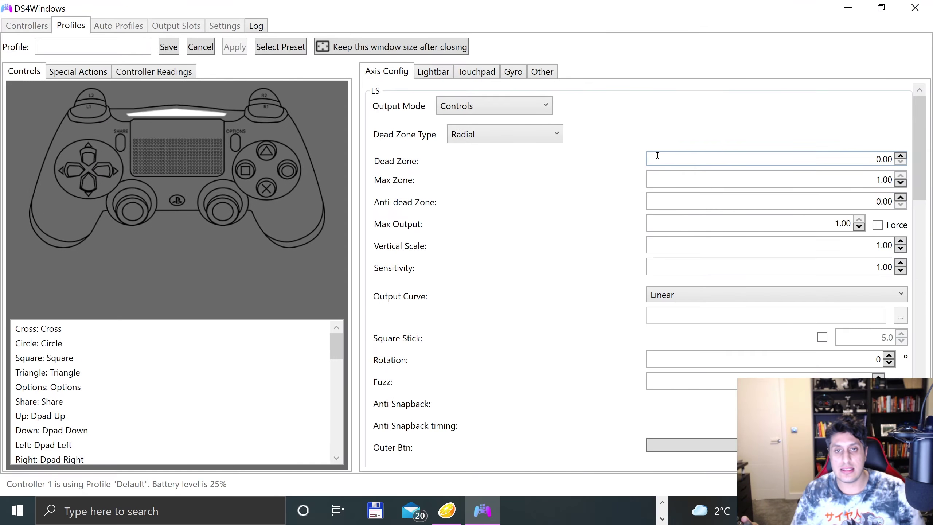
left_click(462, 81)
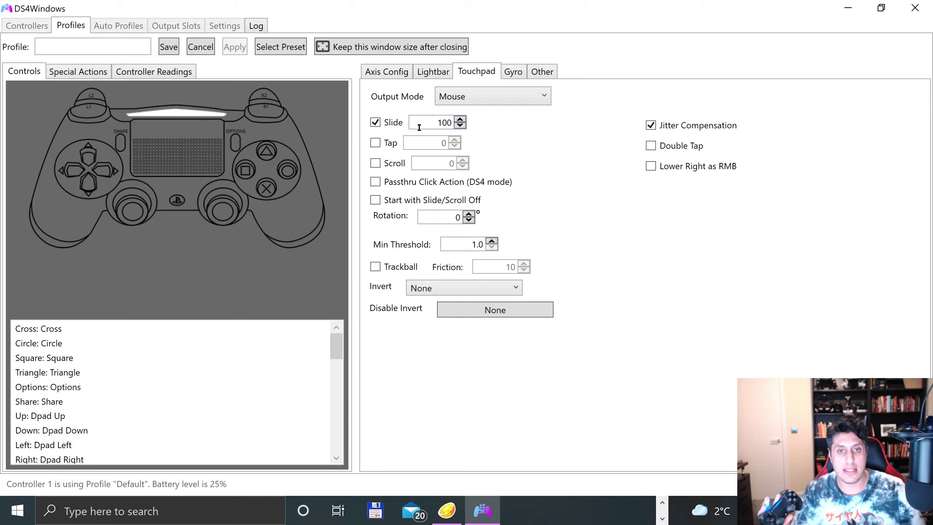
left_click(466, 96)
left_click(598, 120)
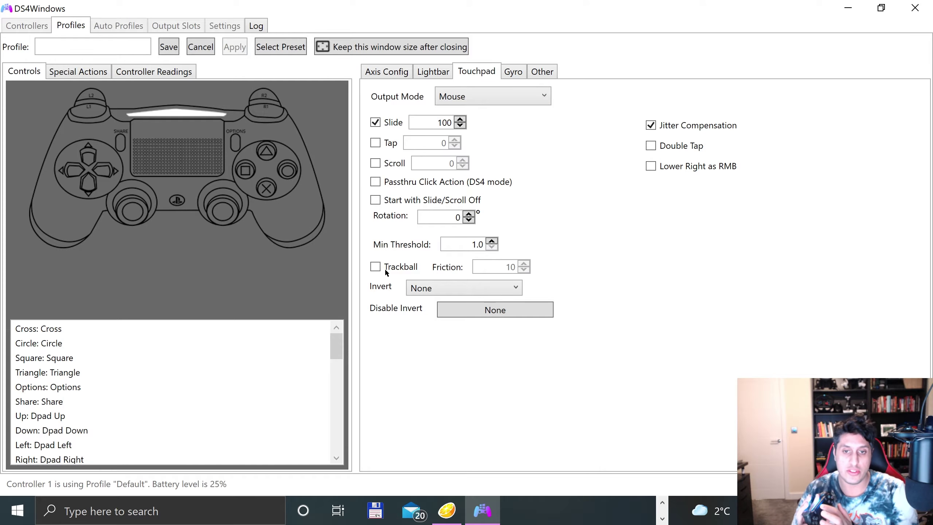
mouse_move(147, 148)
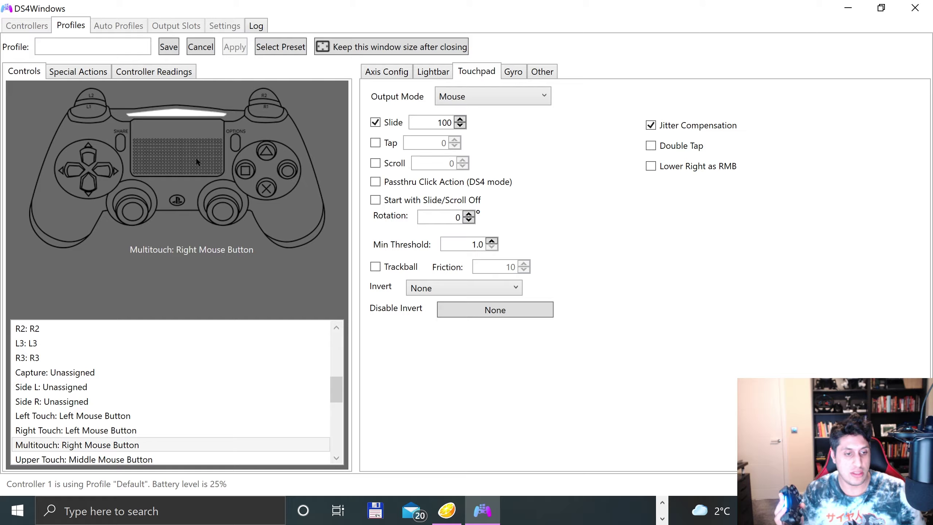
- Examine the touchpad's right and upper touch mappings, and leave the profile editor without saving the profile
mouse_move(205, 160)
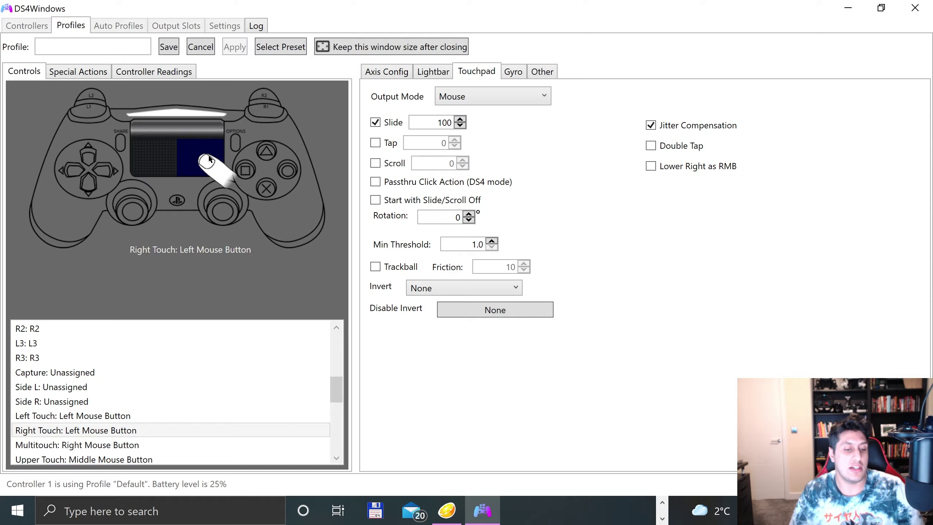
mouse_move(175, 146)
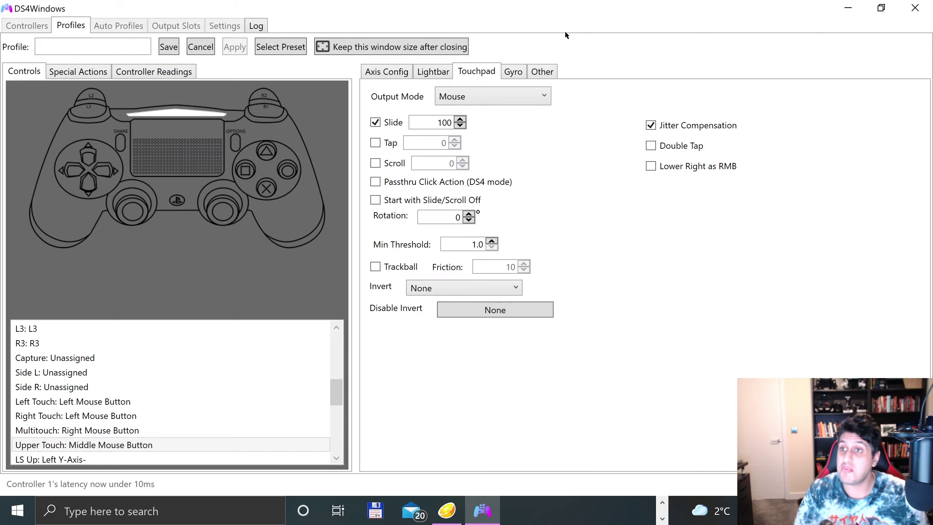
left_click(915, 8)
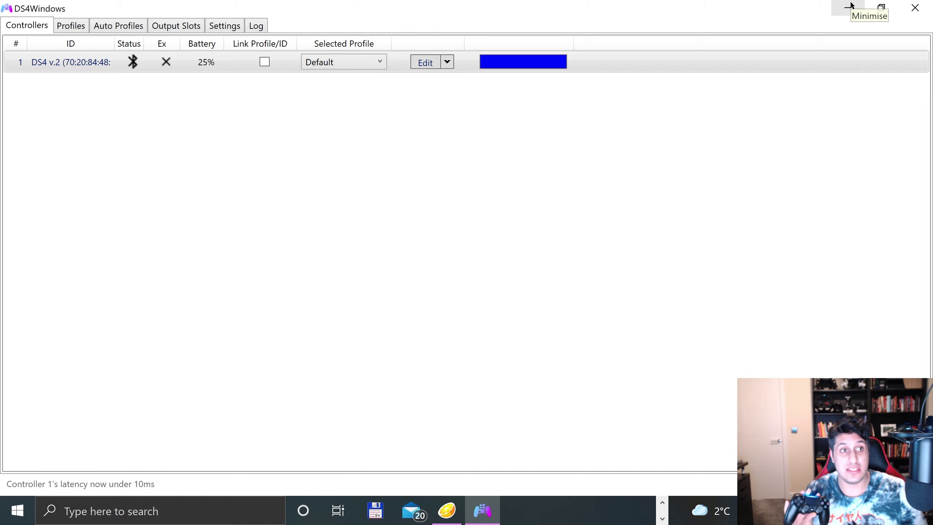
- Start another new controller profile from the Gamepad preset with DualShock 4 as the output controller
left_click(71, 26)
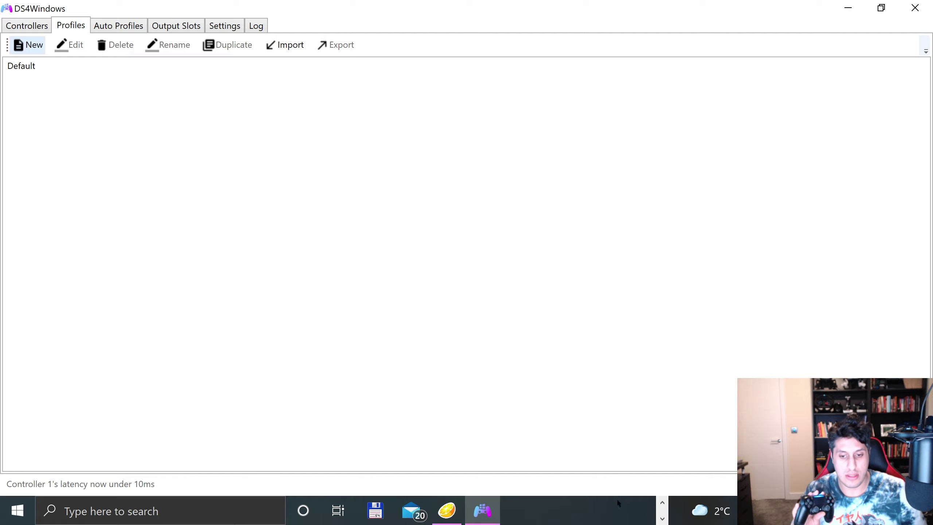
left_click(24, 52)
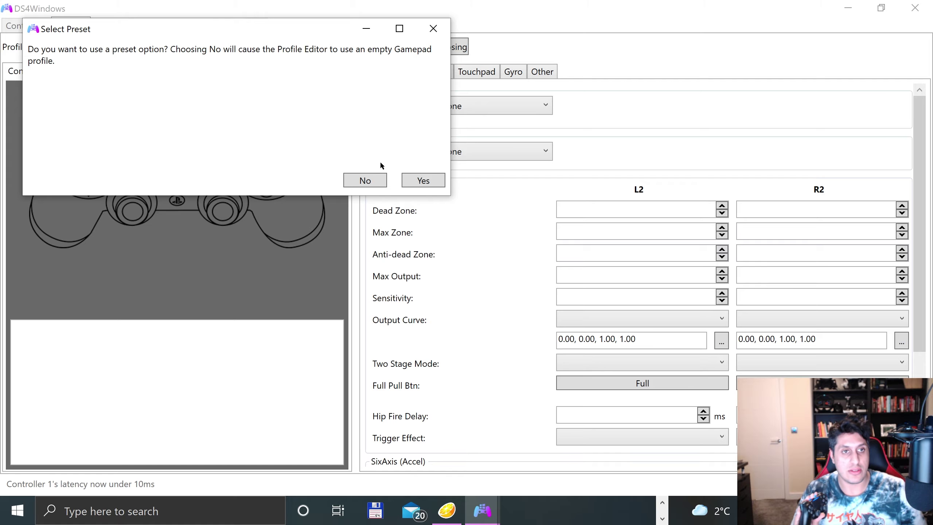
left_click(412, 178)
left_click(153, 80)
left_click(146, 109)
left_click(419, 179)
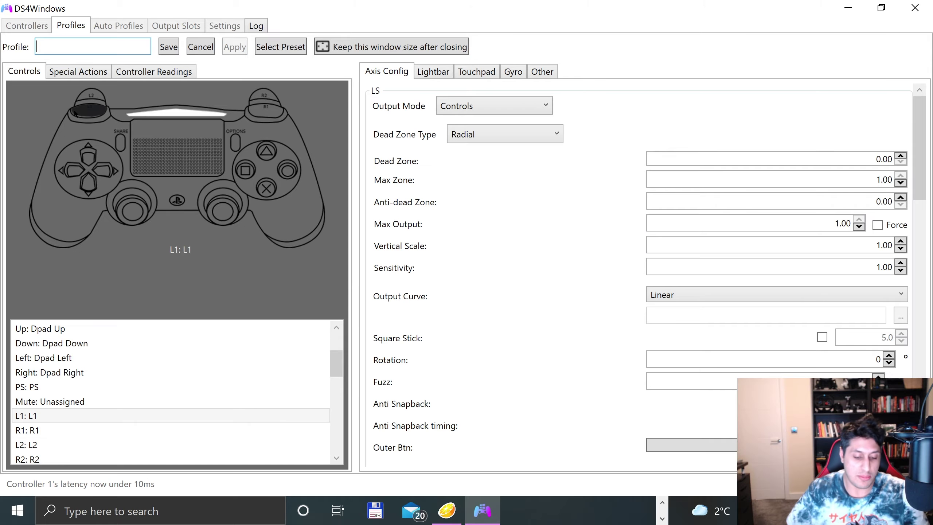
- Name the new profile DS4, save it and return to the list of connected controllers
type("DS4")
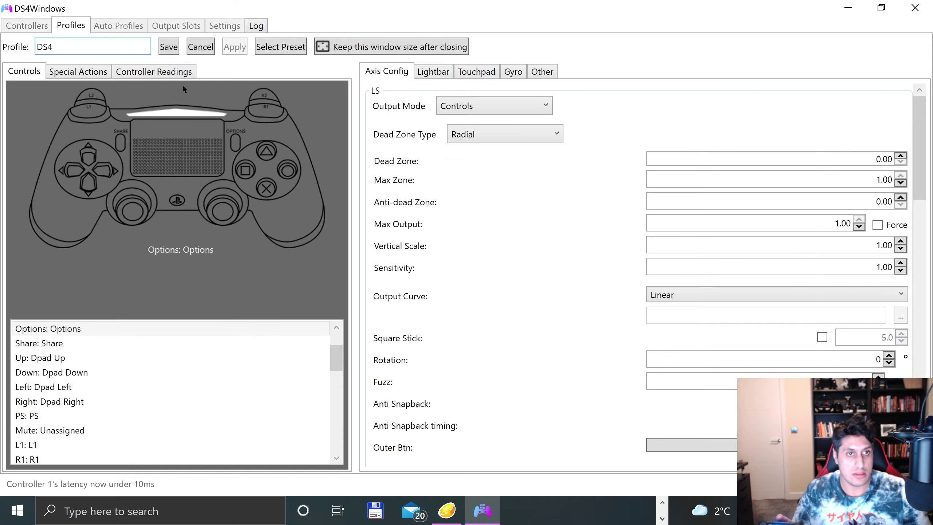
left_click(169, 47)
left_click(72, 25)
left_click(35, 30)
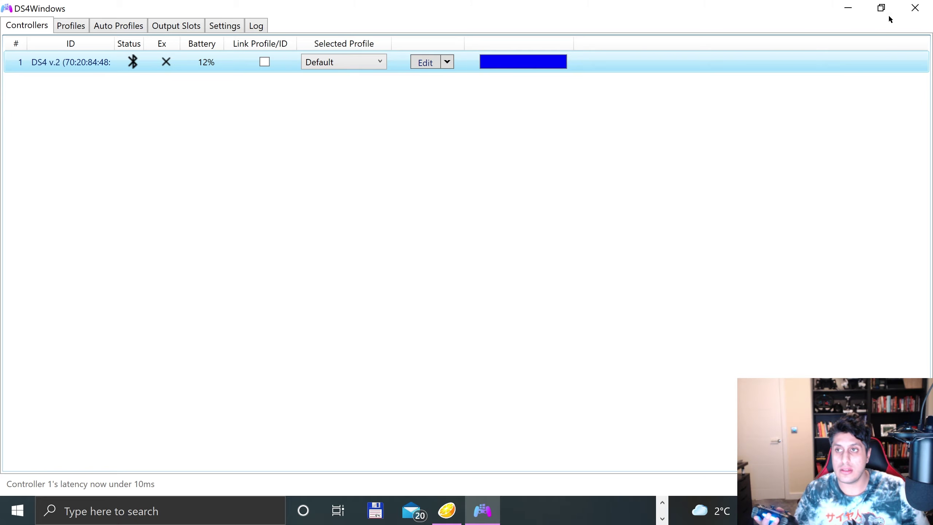
- Minimize DS4Windows to switch to Citra and launch SUPER MARIO 3D LAND
left_click(849, 8)
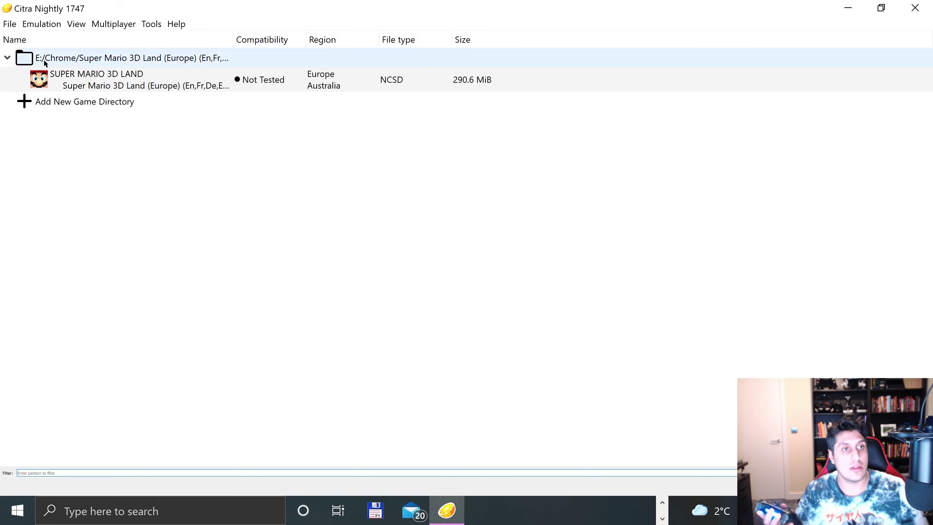
double_click(95, 72)
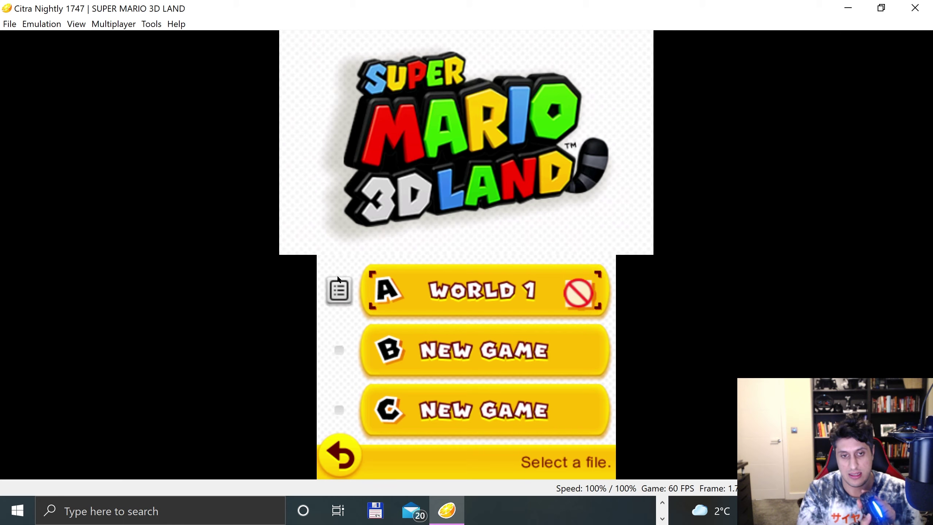
- View the details of save file A in the game's file selection and go back
left_click(347, 299)
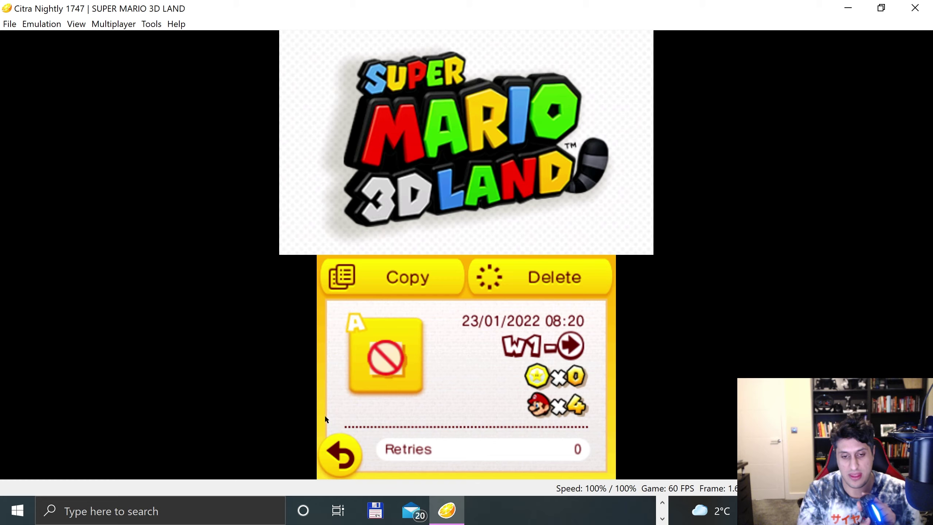
left_click(333, 464)
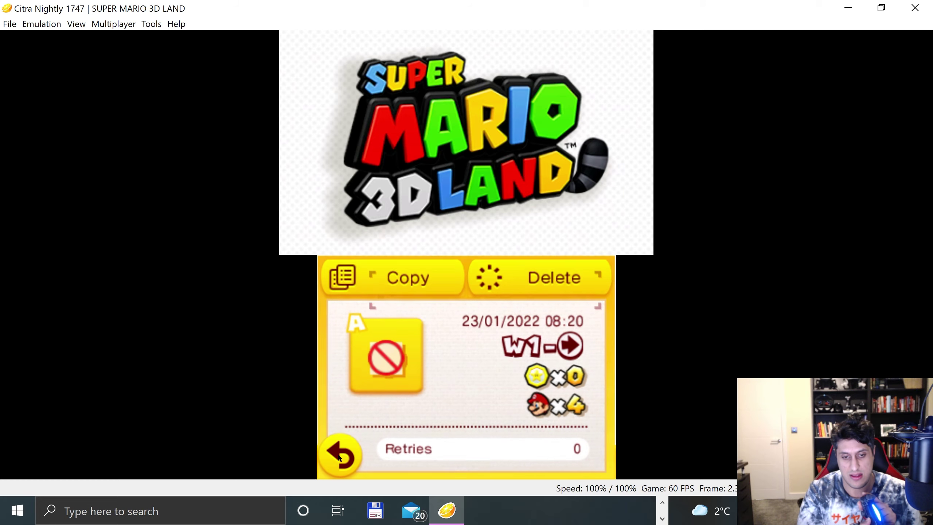